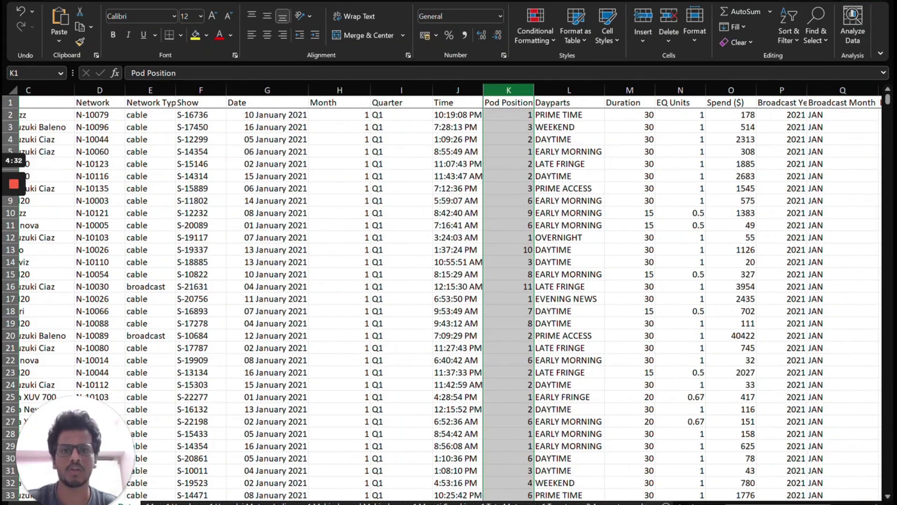
Open the total spend pivot sheet and examine the sum of spend by car brand and pod position.
{"action": "left_click", "coordinate": [80, 438]}
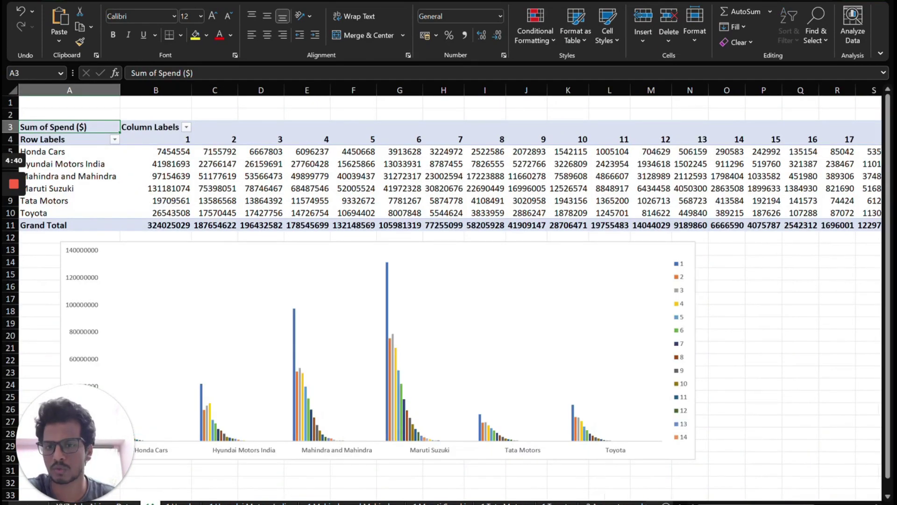
{"action": "left_click", "coordinate": [443, 188]}
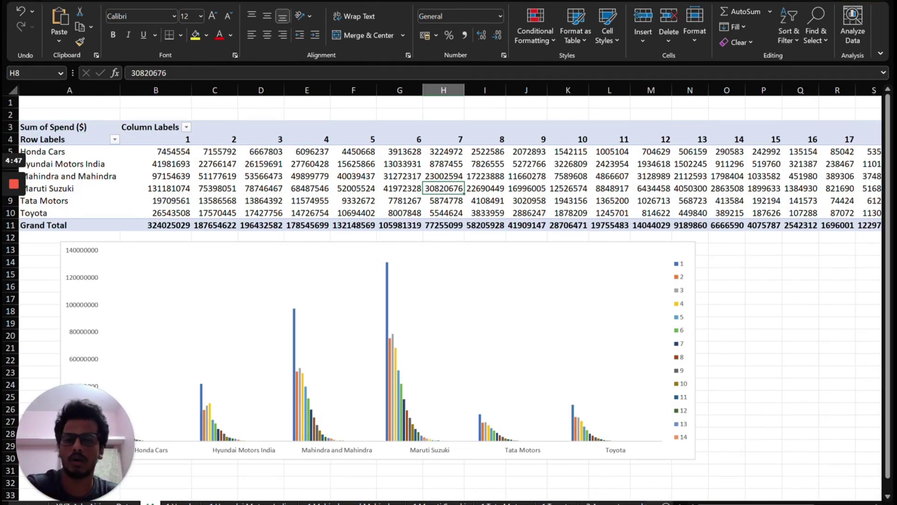
{"action": "left_click", "coordinate": [353, 176]}
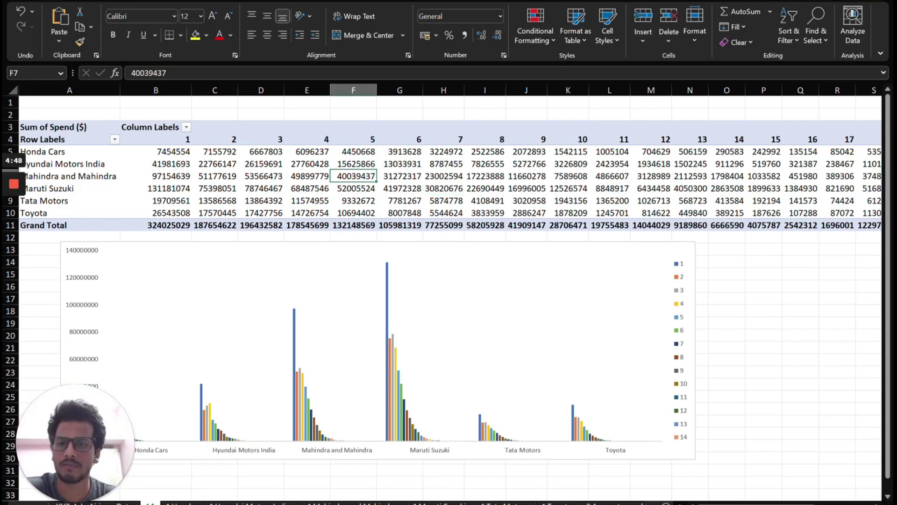
{"action": "left_click_drag", "start_coordinate": [75, 444], "coordinate": [820, 442]}
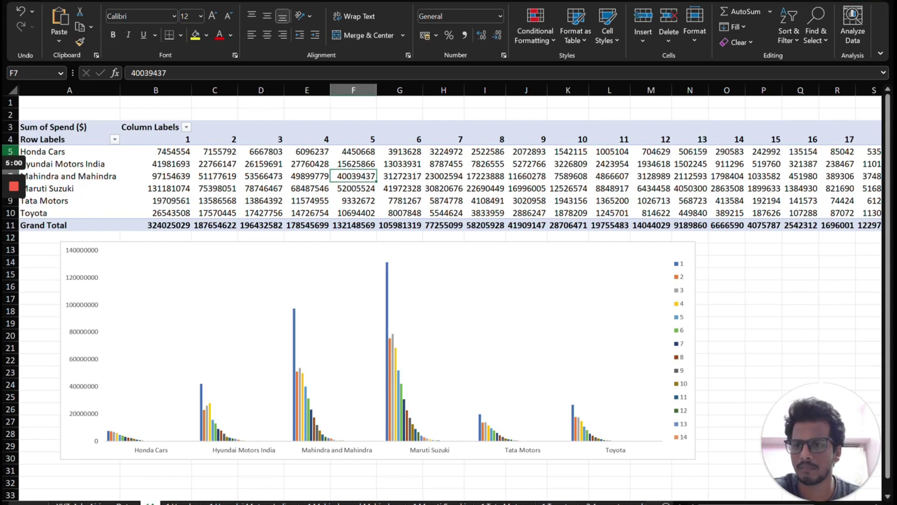
Examine the Honda Cars spend row across the pod positions and the brand comparison chart below the pivot table.
{"action": "left_click", "coordinate": [10, 151]}
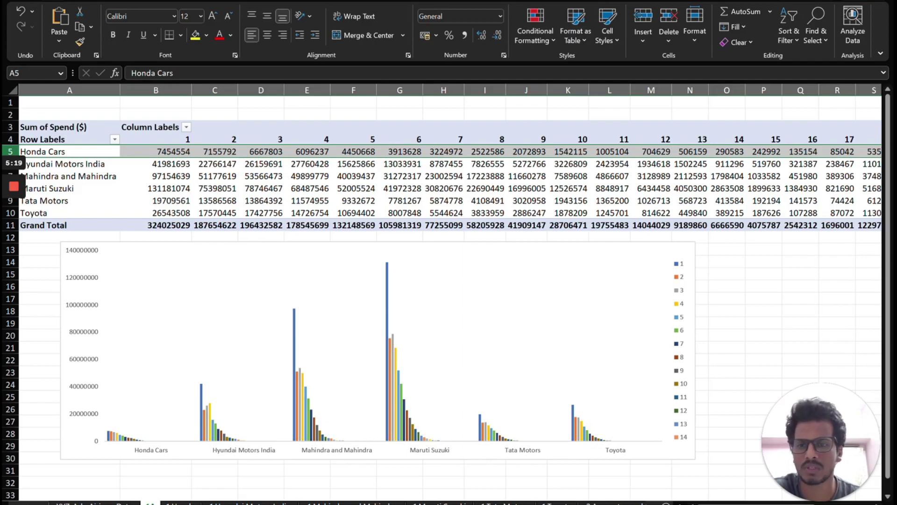
{"action": "scroll", "coordinate": [450, 272], "scroll_direction": "right", "scroll_amount": 5}
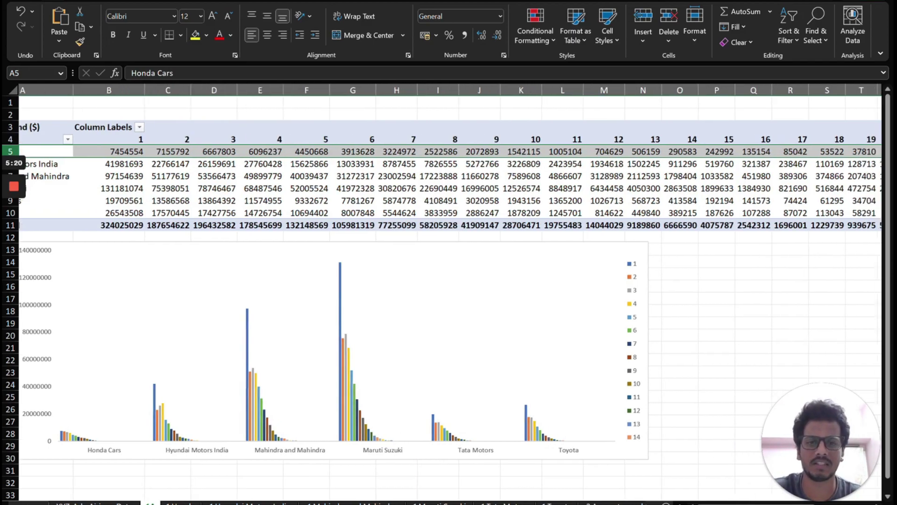
{"action": "scroll", "coordinate": [450, 292], "scroll_direction": "right", "scroll_amount": 3}
{"action": "scroll", "coordinate": [450, 291], "scroll_direction": "left", "scroll_amount": 8}
{"action": "left_click", "coordinate": [514, 304]}
{"action": "key", "text": "Escape"}
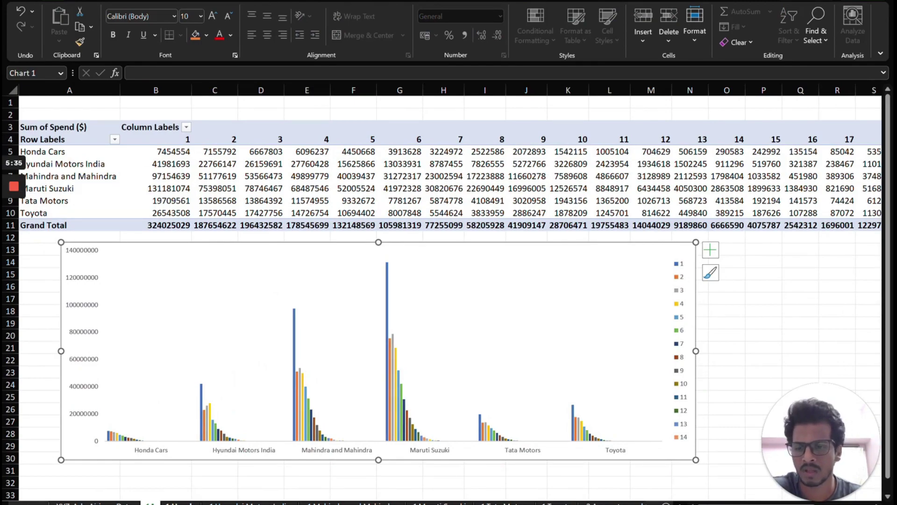
Open the Honda sheet and inspect the average spend chart's bars for pod positions 1, 2 and 3.
{"action": "key", "text": "ctrl+Page_Down"}
{"action": "left_click", "coordinate": [203, 188]}
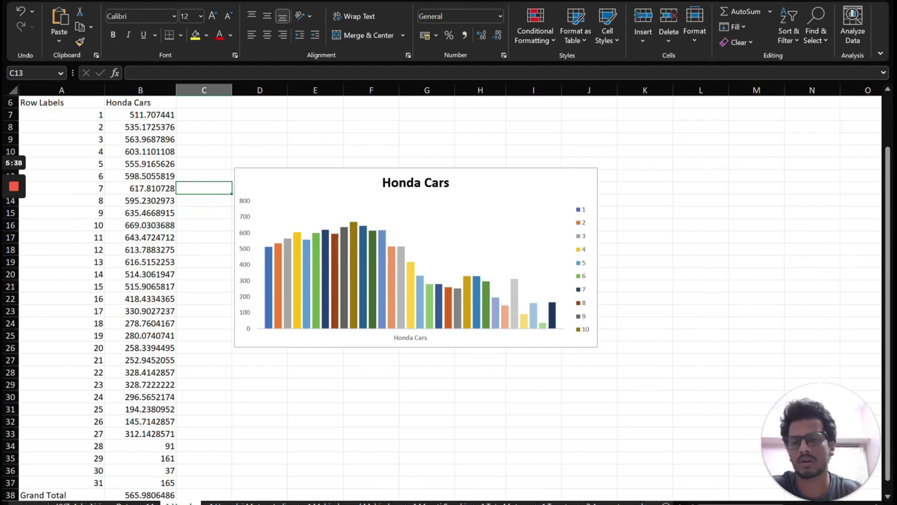
{"action": "left_click", "coordinate": [416, 257]}
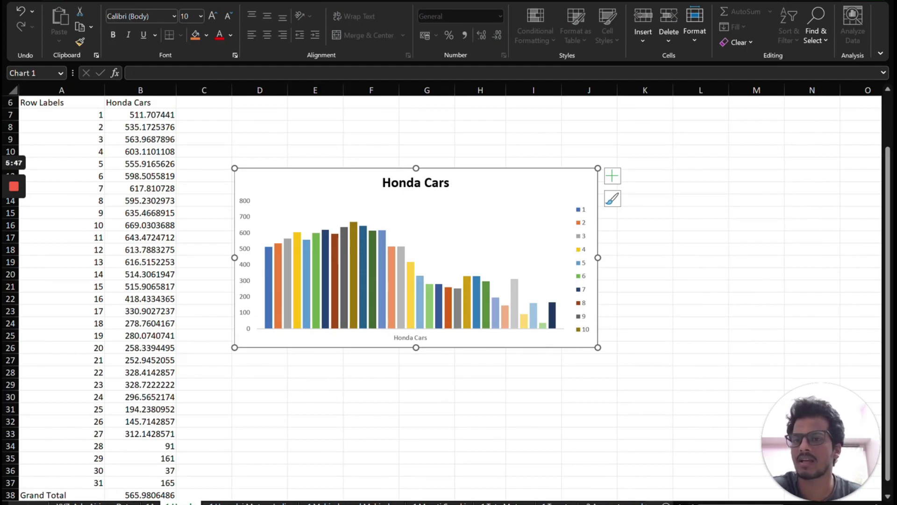
{"action": "left_click", "coordinate": [140, 115]}
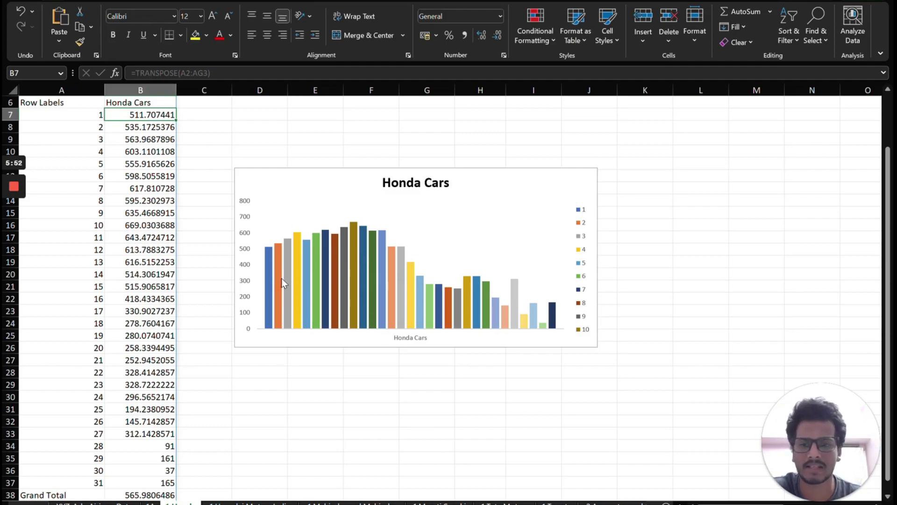
{"action": "left_click", "coordinate": [267, 255]}
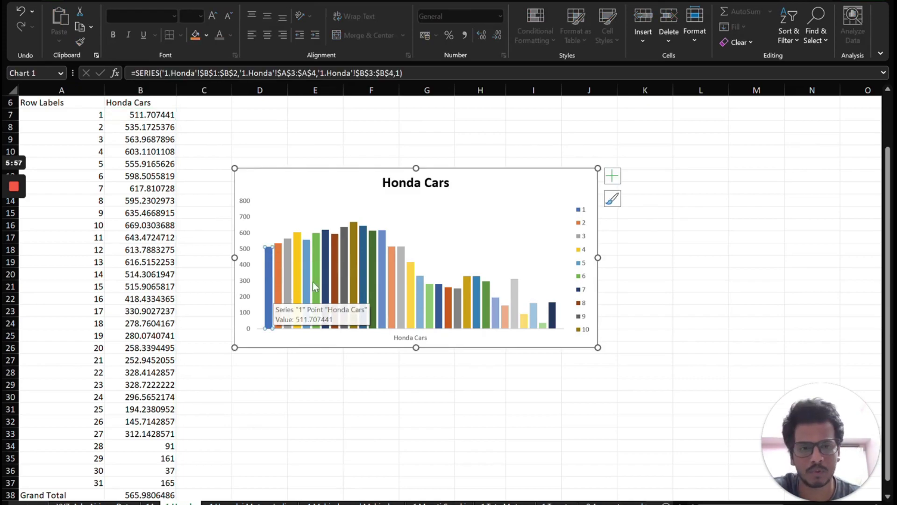
{"action": "left_click", "coordinate": [279, 302]}
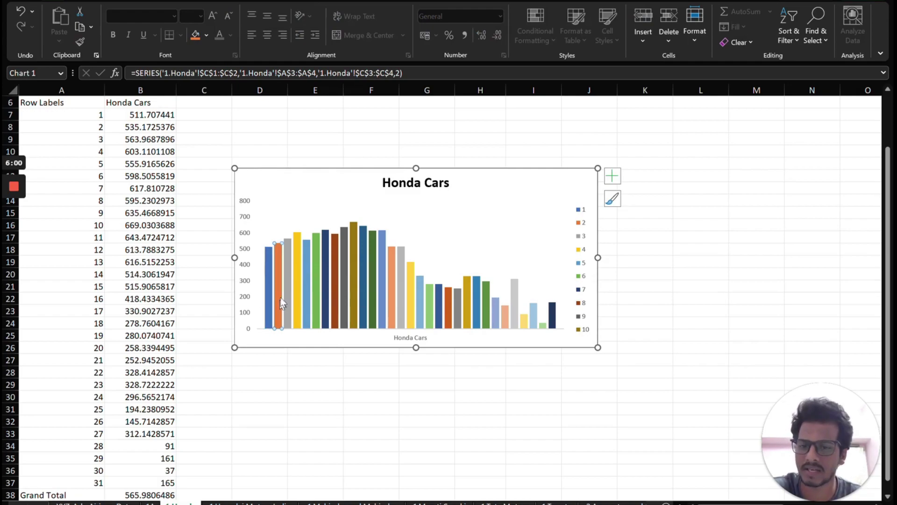
{"action": "left_click", "coordinate": [287, 293]}
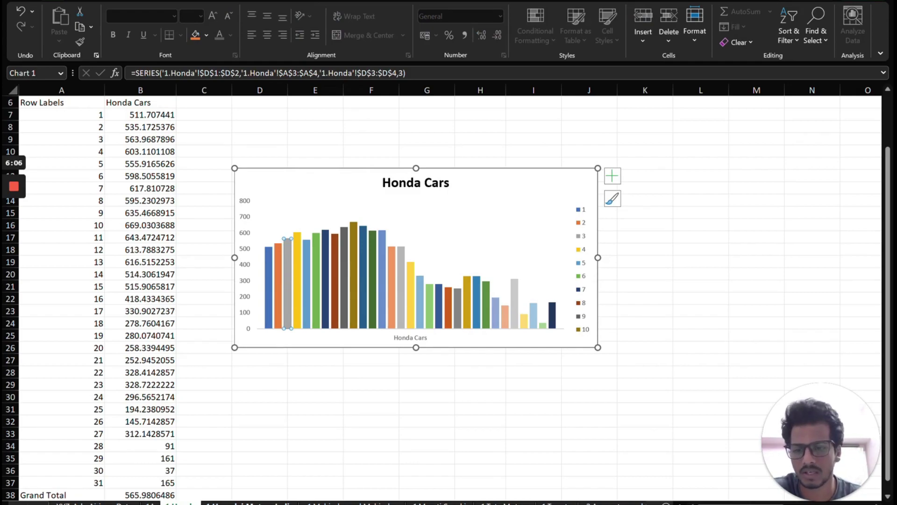
Delete the chart on the Hyundai Motors India sheet.
{"action": "key", "text": "ctrl+Page_Down"}
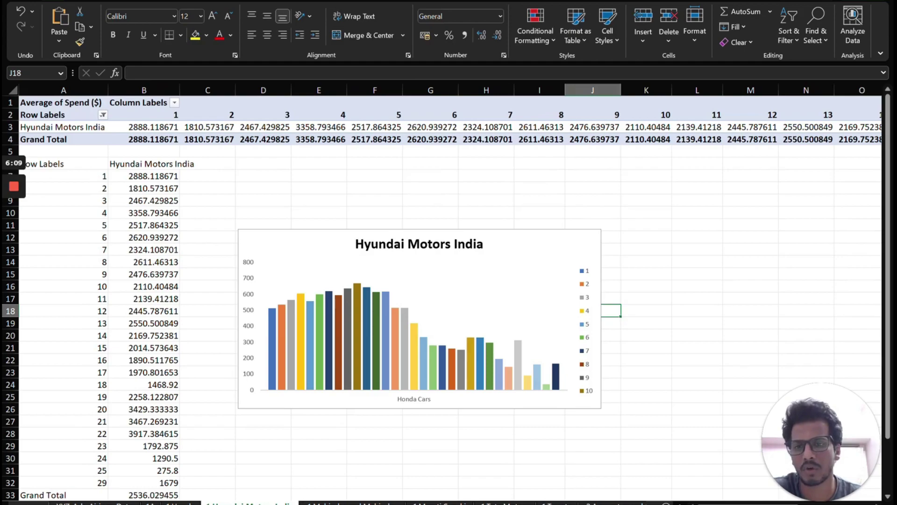
{"action": "scroll", "coordinate": [446, 299], "scroll_direction": "down", "scroll_amount": 2}
{"action": "scroll", "coordinate": [446, 299], "scroll_direction": "up", "scroll_amount": 2}
{"action": "left_click", "coordinate": [419, 318]}
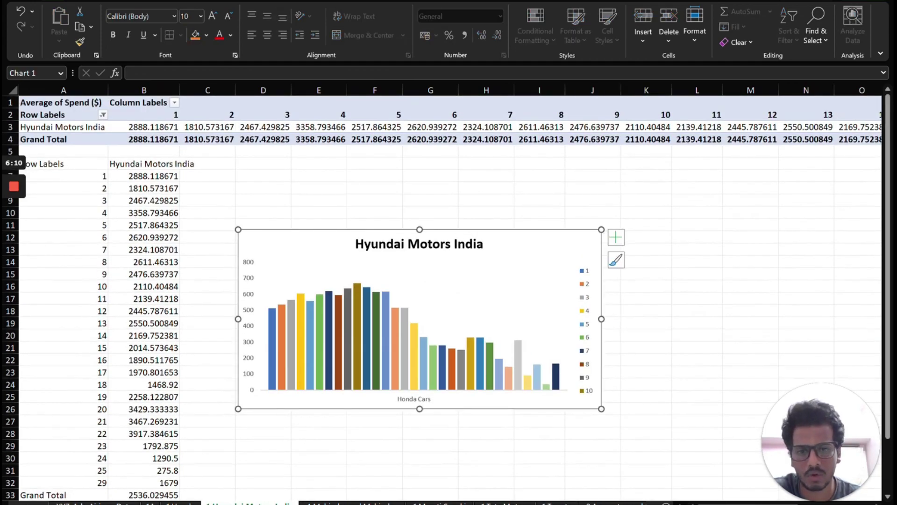
{"action": "key", "text": "Delete"}
Open the Mahindra and Mahindra sheet and inspect the chart's tallest bar and the table row for pod position 26.
{"action": "key", "text": "ctrl+Page_Down"}
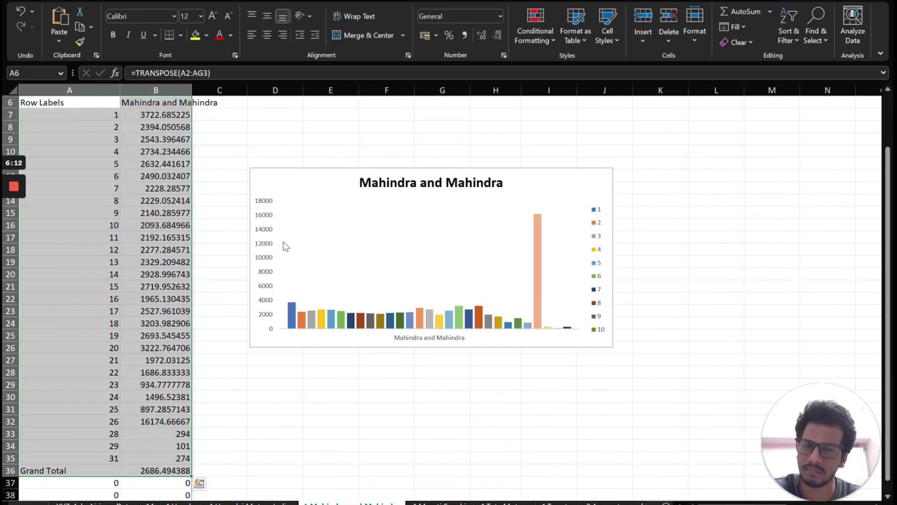
{"action": "left_click", "coordinate": [269, 257]}
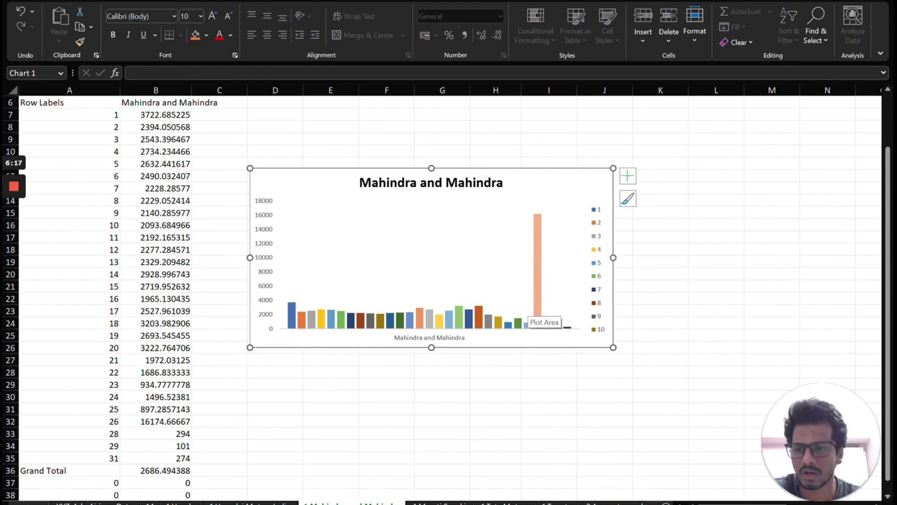
{"action": "mouse_move", "coordinate": [540, 233]}
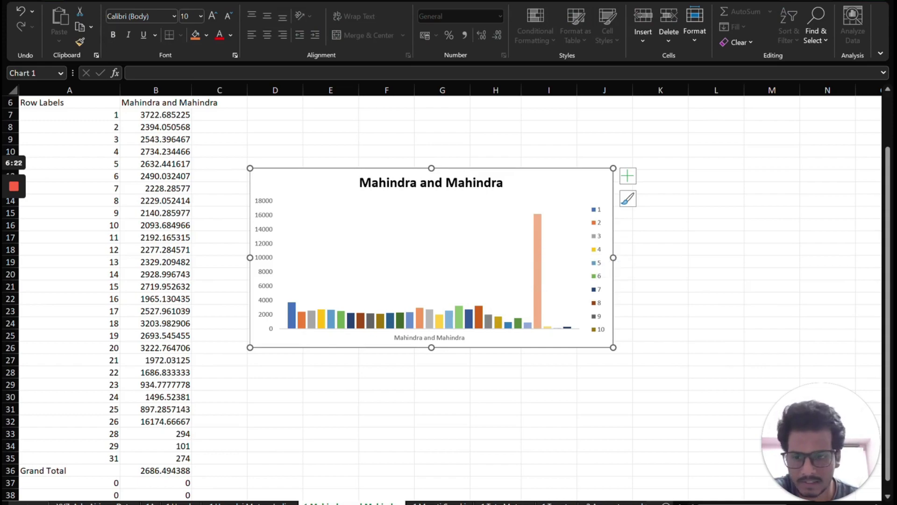
{"action": "left_click", "coordinate": [155, 421]}
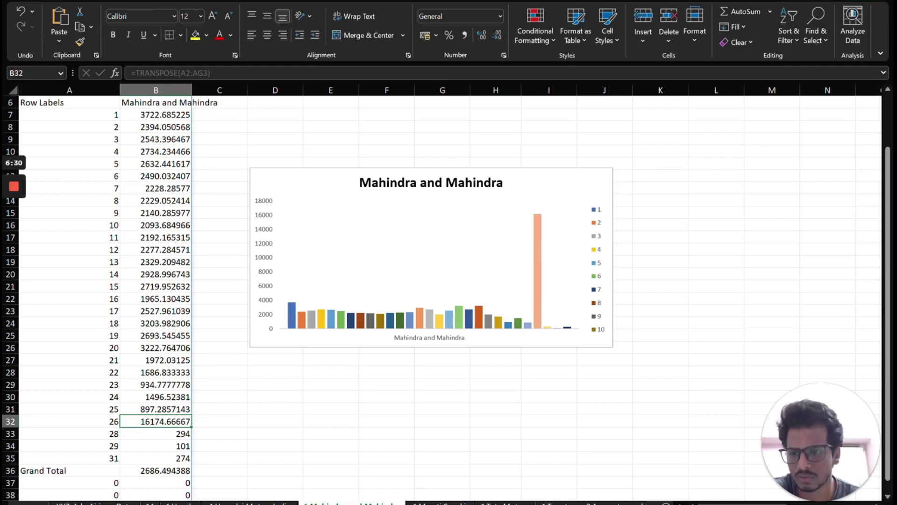
{"action": "left_click", "coordinate": [11, 421]}
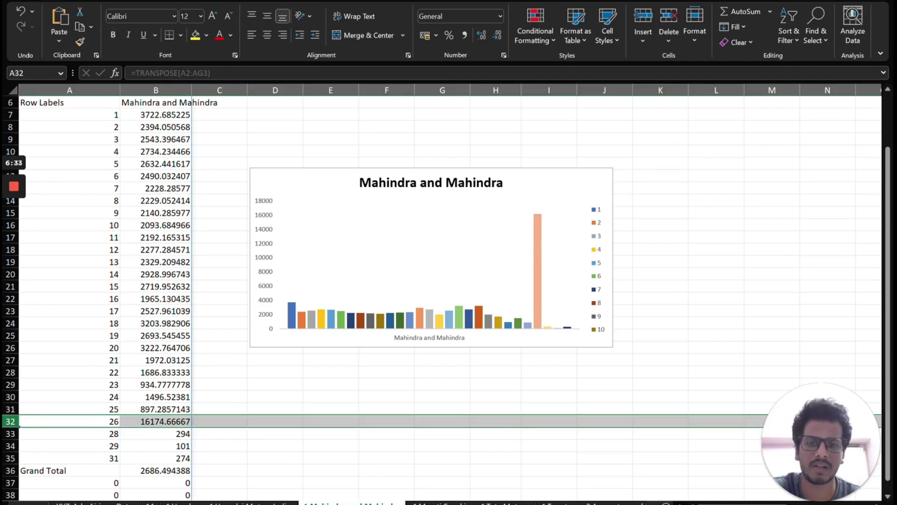
Open the Maruti Suzuki sheet and review its average spend table and chart by pod position.
{"action": "key", "text": "ctrl+Page_Down"}
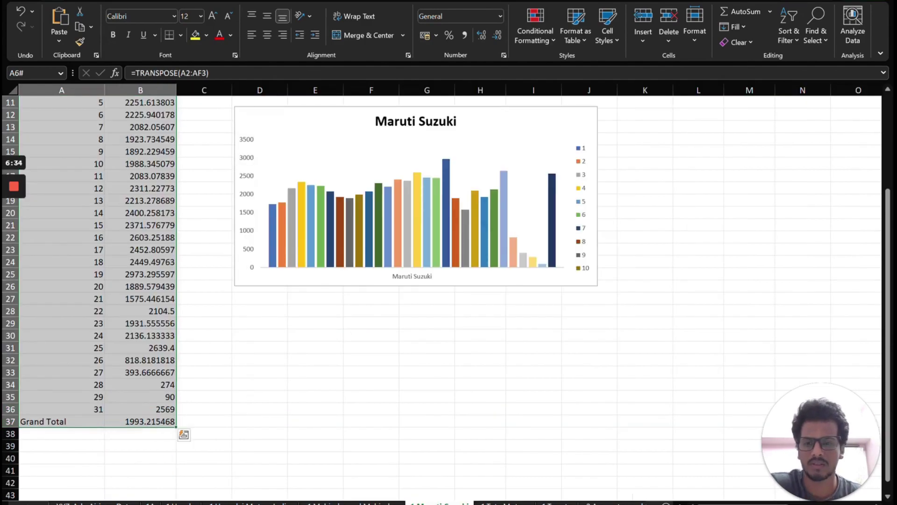
{"action": "scroll", "coordinate": [439, 290], "scroll_direction": "up", "scroll_amount": 3}
{"action": "left_click", "coordinate": [141, 201]}
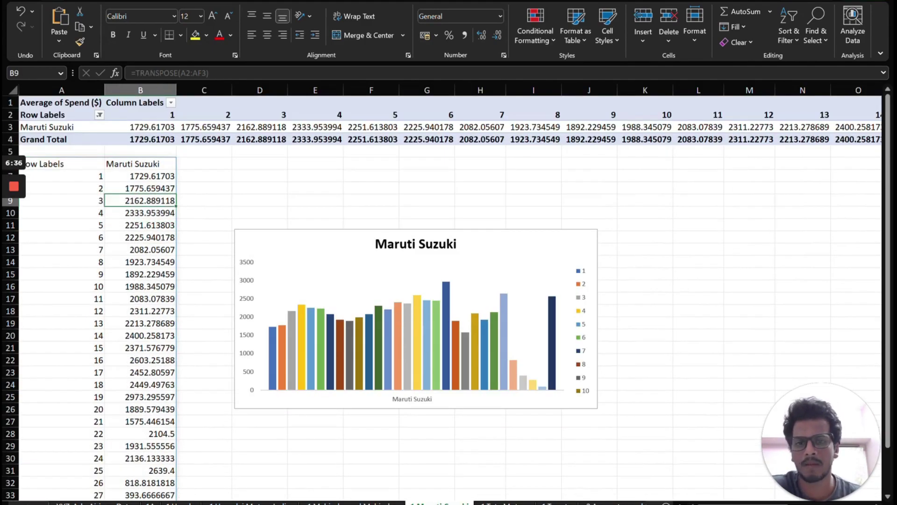
{"action": "scroll", "coordinate": [435, 264], "scroll_direction": "down", "scroll_amount": 2}
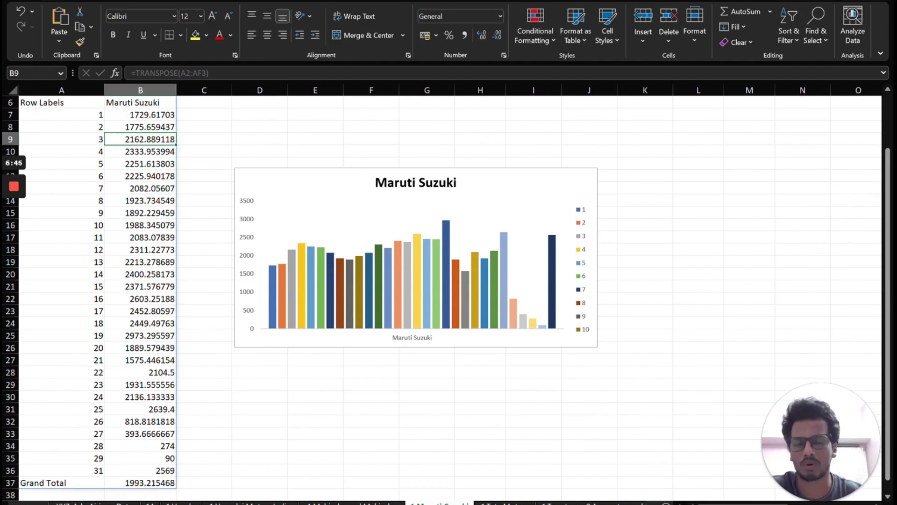
Open the Tata Motors sheet, review its average spend chart and select the tallest bar.
{"action": "key", "text": "ctrl+Page_Down"}
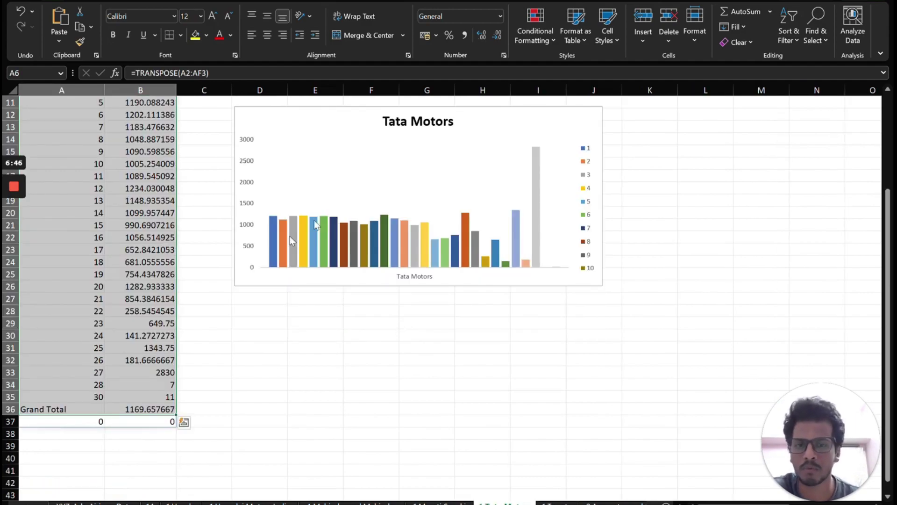
{"action": "left_click", "coordinate": [473, 229]}
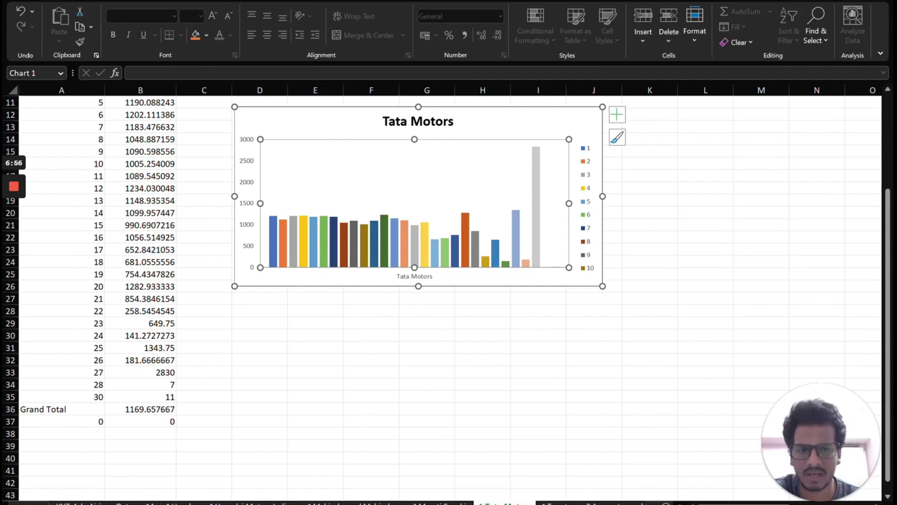
{"action": "scroll", "coordinate": [444, 299], "scroll_direction": "up", "scroll_amount": 4}
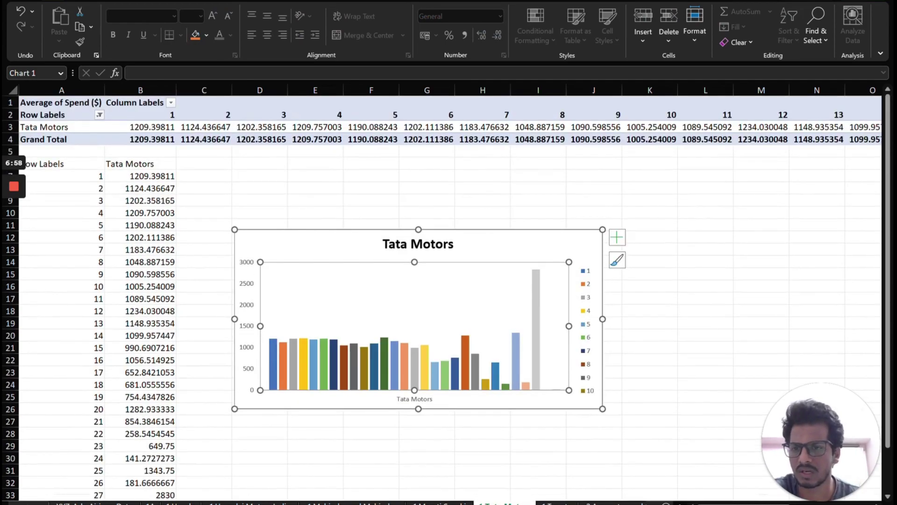
{"action": "scroll", "coordinate": [444, 299], "scroll_direction": "down", "scroll_amount": 2}
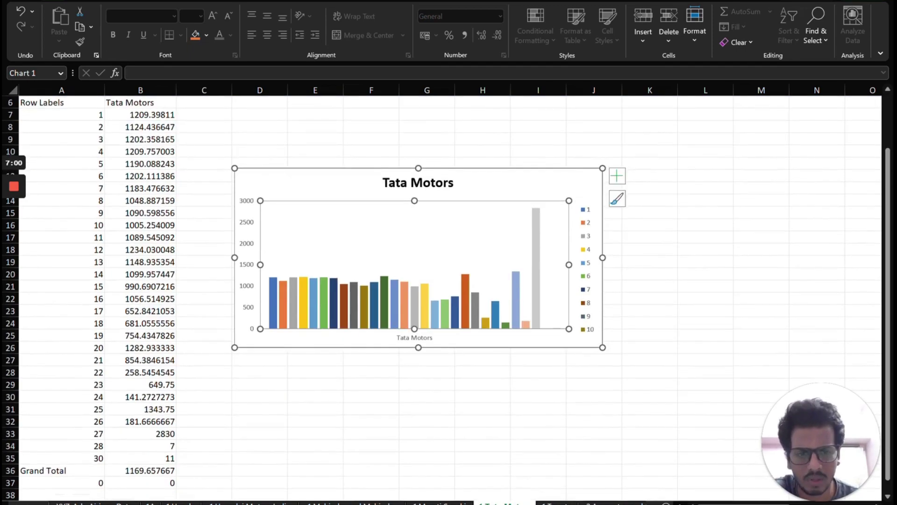
{"action": "left_click", "coordinate": [539, 260]}
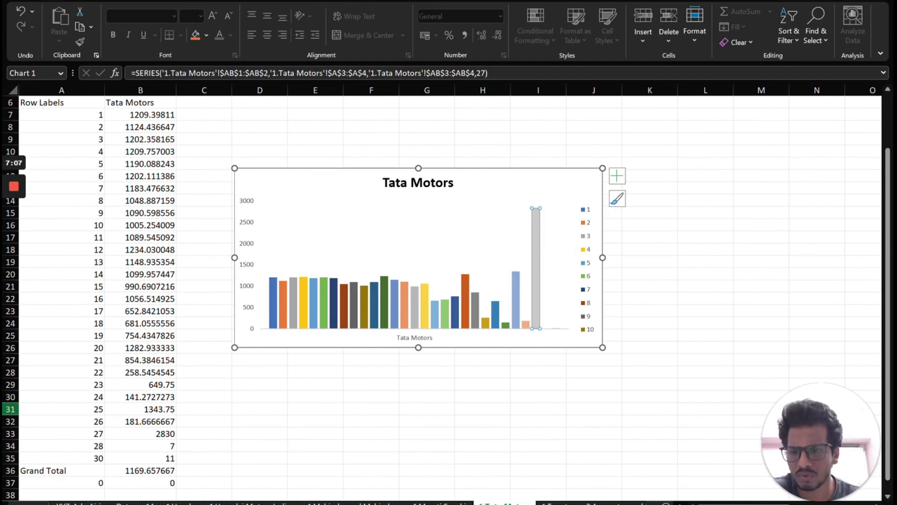
Check the Tata Motors table rows for pod positions 25 and 27 against the chart's tallest bar.
{"action": "left_click", "coordinate": [10, 409]}
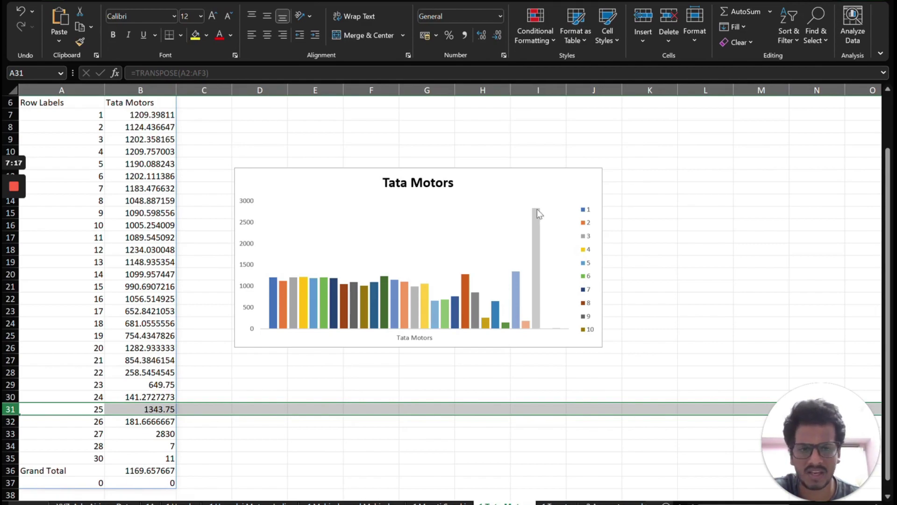
{"action": "scroll", "coordinate": [441, 295], "scroll_direction": "down", "scroll_amount": 3}
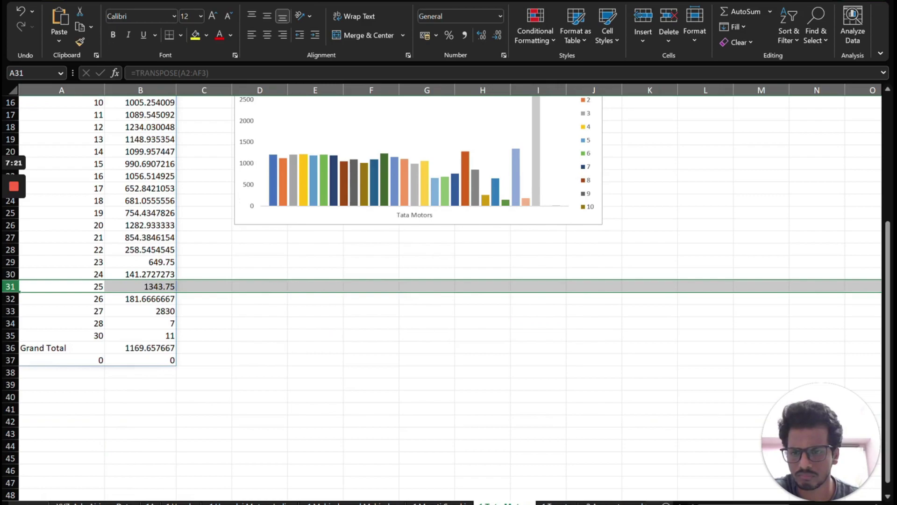
{"action": "scroll", "coordinate": [441, 294], "scroll_direction": "up", "scroll_amount": 2}
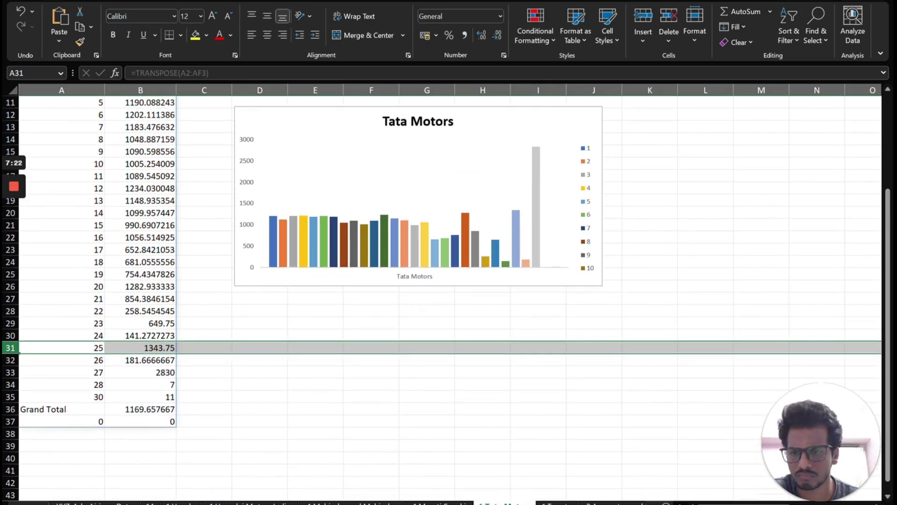
{"action": "left_click", "coordinate": [61, 372]}
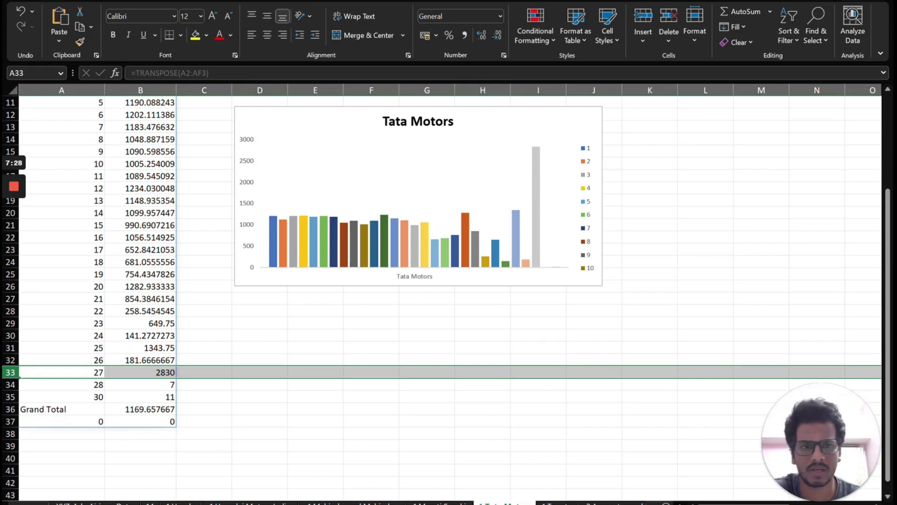
Turn on data labels for the Tata Motors chart and remove them again.
{"action": "left_click", "coordinate": [575, 220]}
{"action": "left_click", "coordinate": [617, 115]}
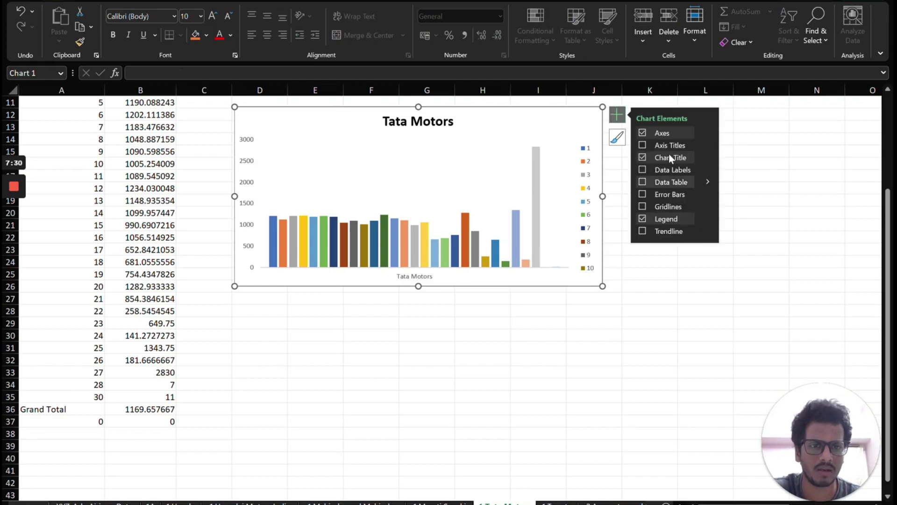
{"action": "left_click", "coordinate": [643, 170]}
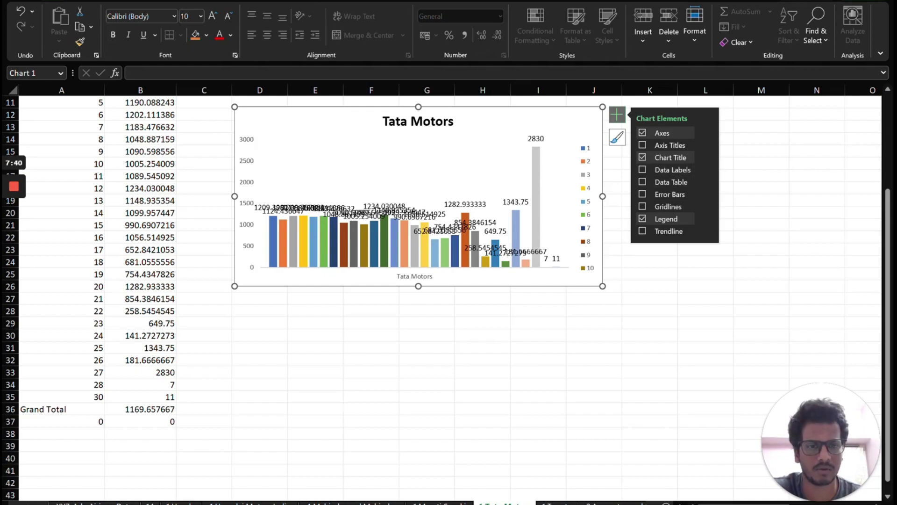
{"action": "left_click", "coordinate": [642, 170]}
{"action": "left_click", "coordinate": [327, 154]}
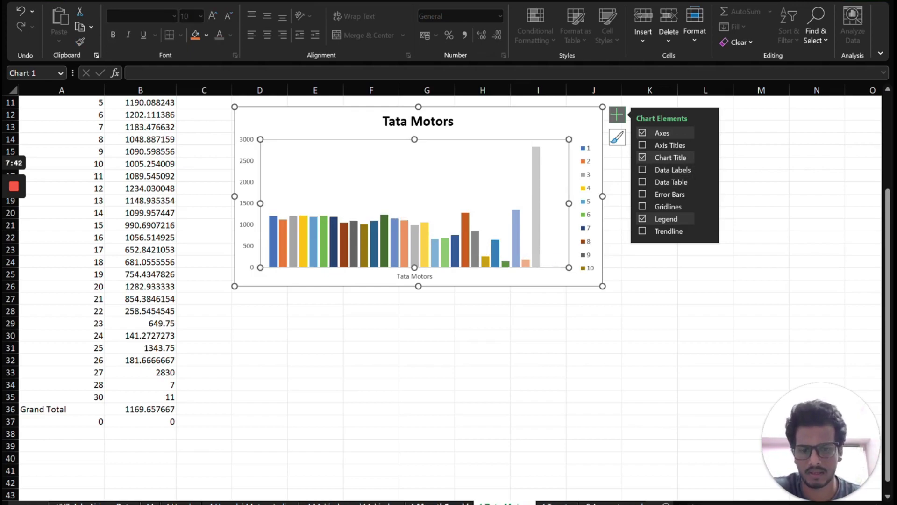
Open the Toyota sheet and review its average spend chart across the pod positions.
{"action": "key", "text": "ctrl+Page_Down"}
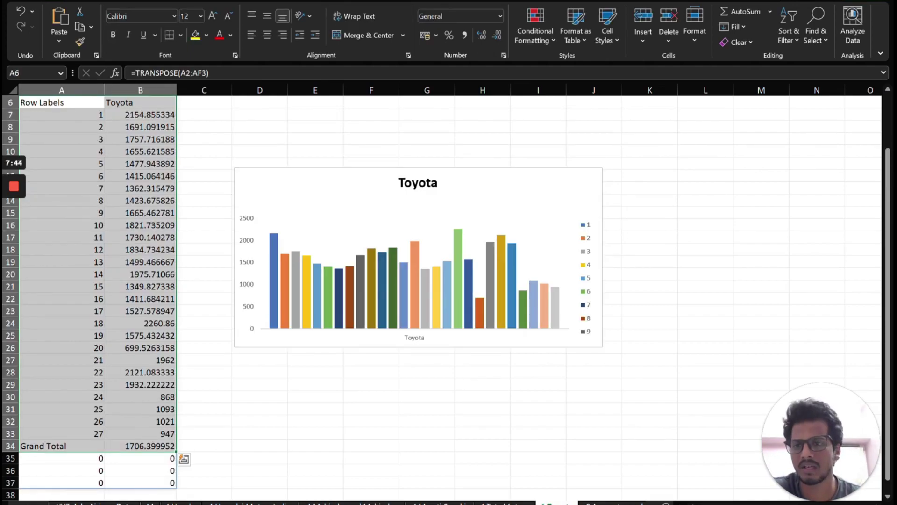
{"action": "left_click", "coordinate": [429, 266]}
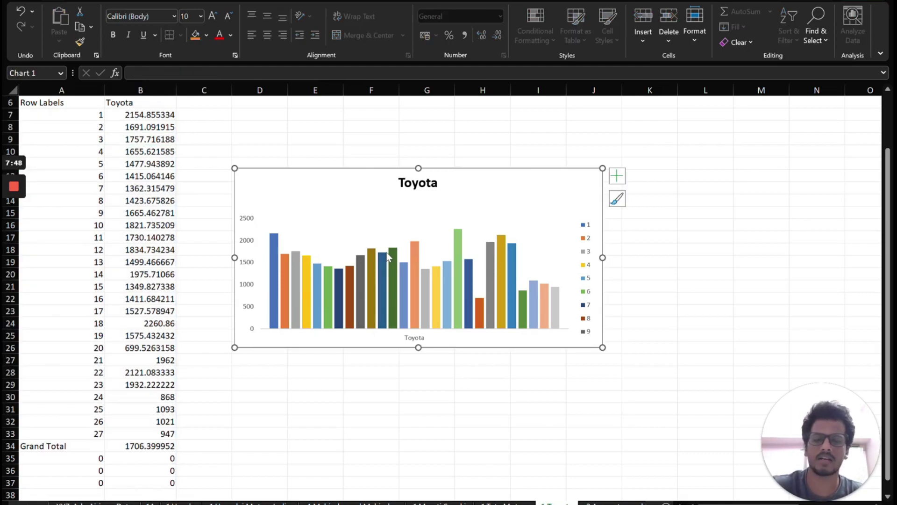
{"action": "mouse_move", "coordinate": [388, 256]}
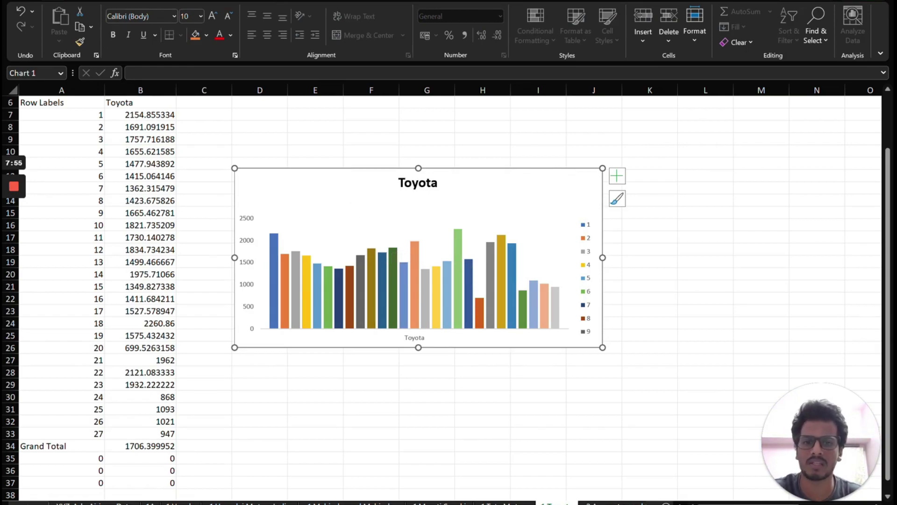
Switch to the PDF report and go through the brand pages from Honda Cars to Toyota, ending at the pod position insights.
{"action": "key", "text": "alt+Tab"}
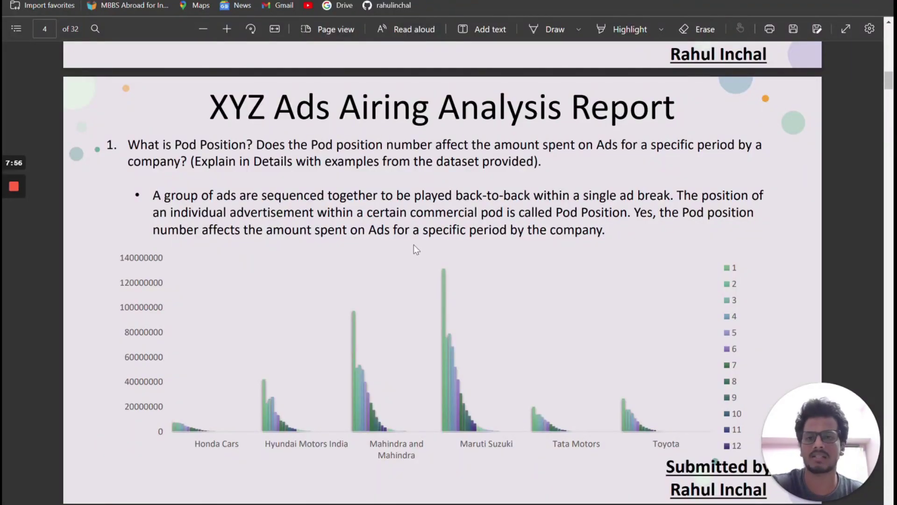
{"action": "scroll", "coordinate": [414, 245], "scroll_direction": "down", "scroll_amount": 10}
{"action": "scroll", "coordinate": [412, 241], "scroll_direction": "up", "scroll_amount": 6}
{"action": "scroll", "coordinate": [402, 198], "scroll_direction": "down", "scroll_amount": 2}
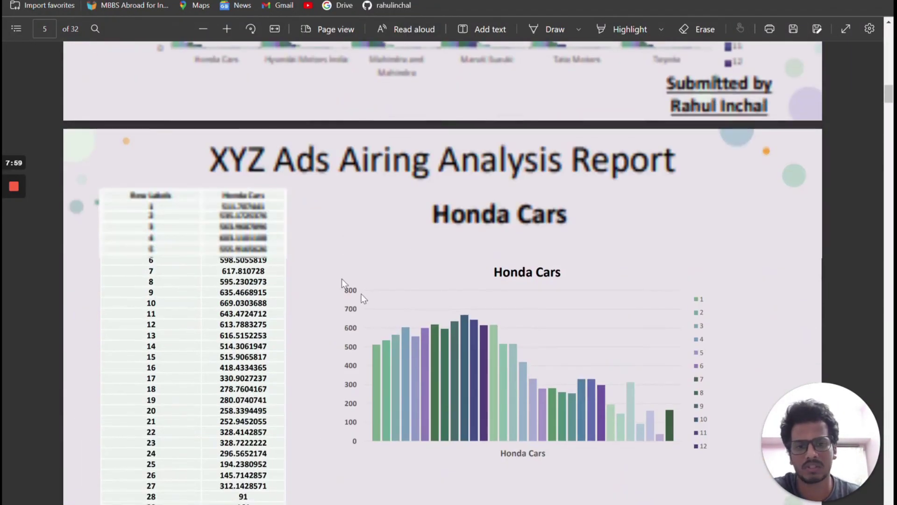
{"action": "scroll", "coordinate": [403, 282], "scroll_direction": "down", "scroll_amount": 10}
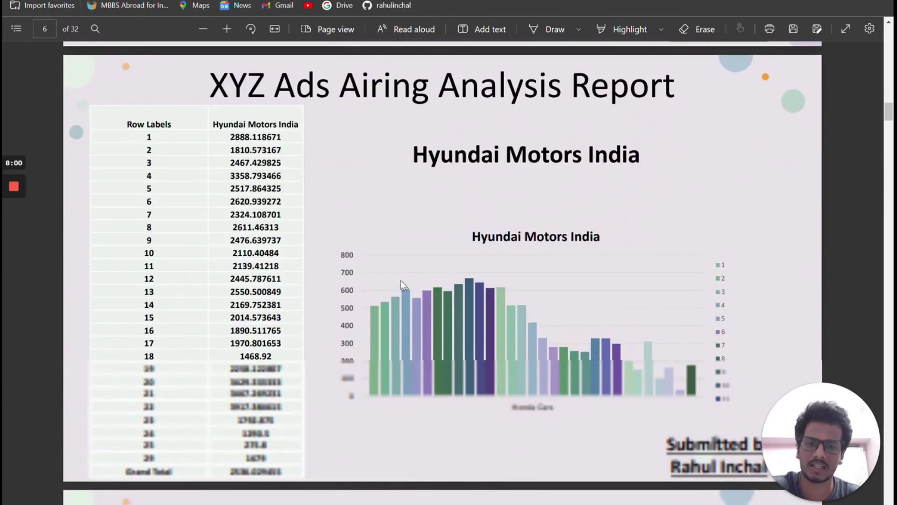
{"action": "scroll", "coordinate": [399, 273], "scroll_direction": "down", "scroll_amount": 10}
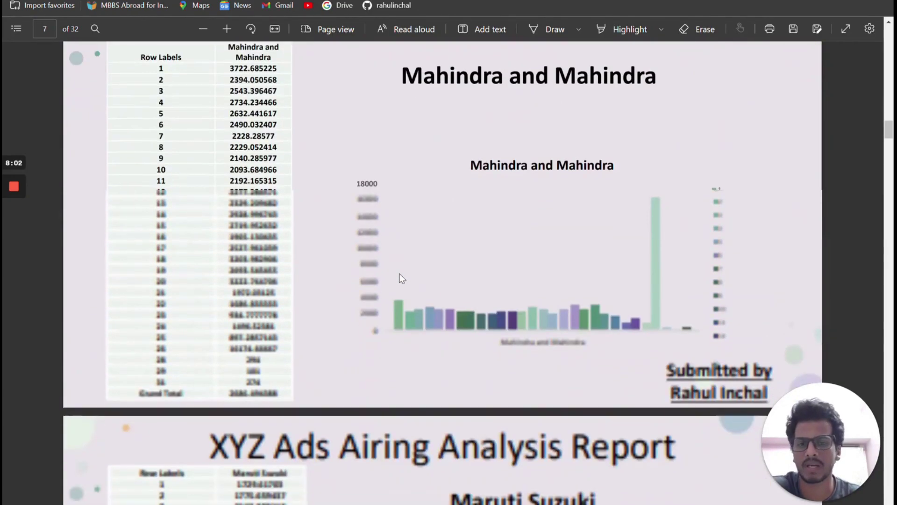
{"action": "scroll", "coordinate": [401, 275], "scroll_direction": "down", "scroll_amount": 15}
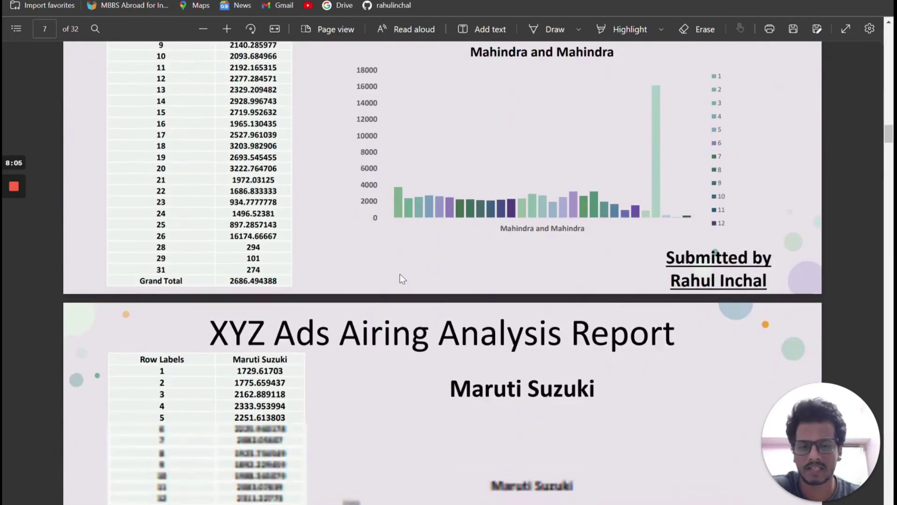
{"action": "scroll", "coordinate": [399, 274], "scroll_direction": "down", "scroll_amount": 15}
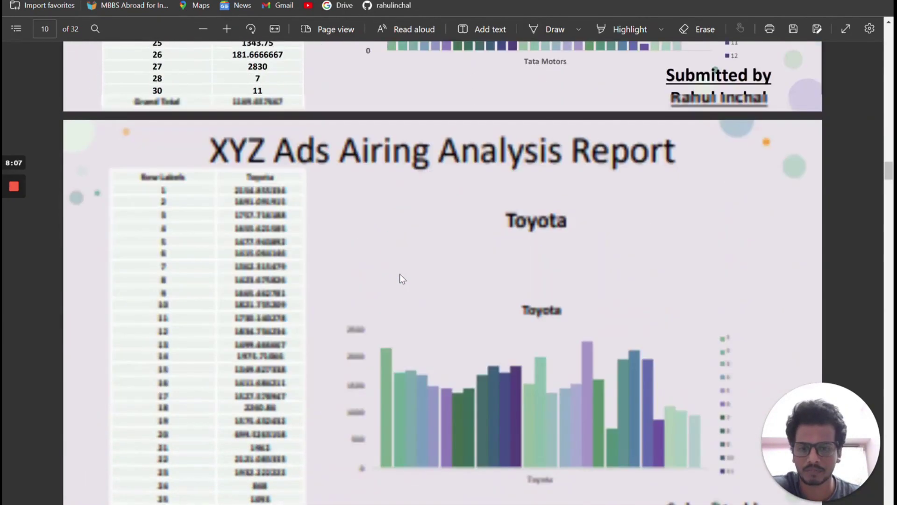
{"action": "scroll", "coordinate": [403, 276], "scroll_direction": "down", "scroll_amount": 1}
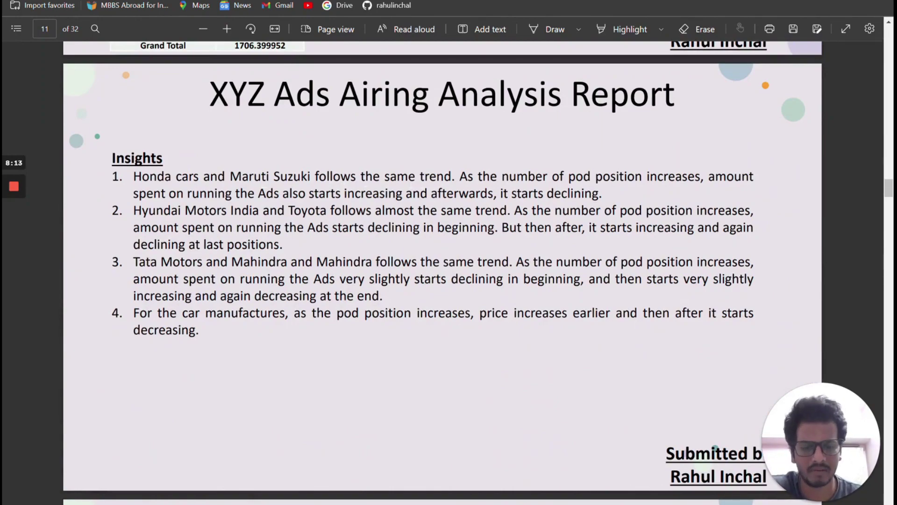
Return to the Excel workbook and examine the Honda Cars chart for its spend trend by pod position.
{"action": "key", "text": "alt+Tab"}
{"action": "key", "text": "ctrl+Page_Up"}
{"action": "key", "text": "ctrl+Page_Up"}
{"action": "key", "text": "ctrl+Page_Up"}
{"action": "key", "text": "ctrl+Page_Up"}
{"action": "key", "text": "ctrl+Page_Up"}
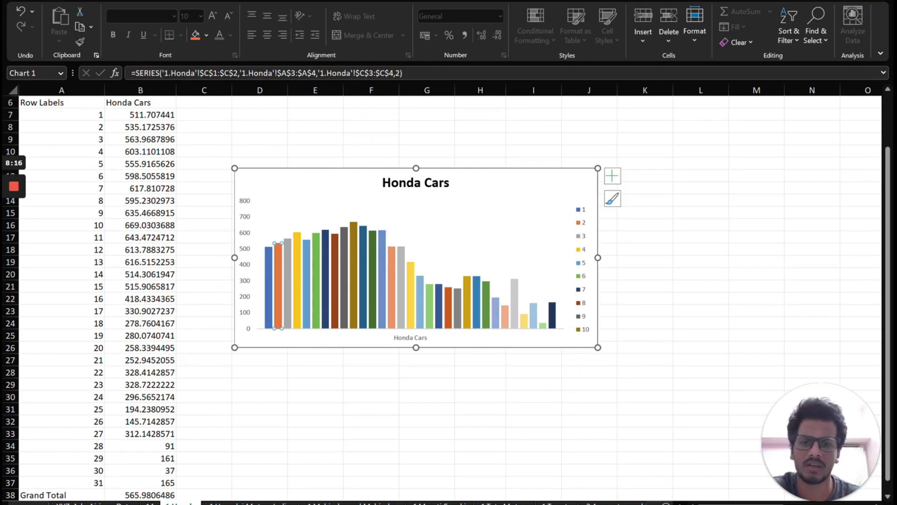
{"action": "left_click", "coordinate": [291, 267]}
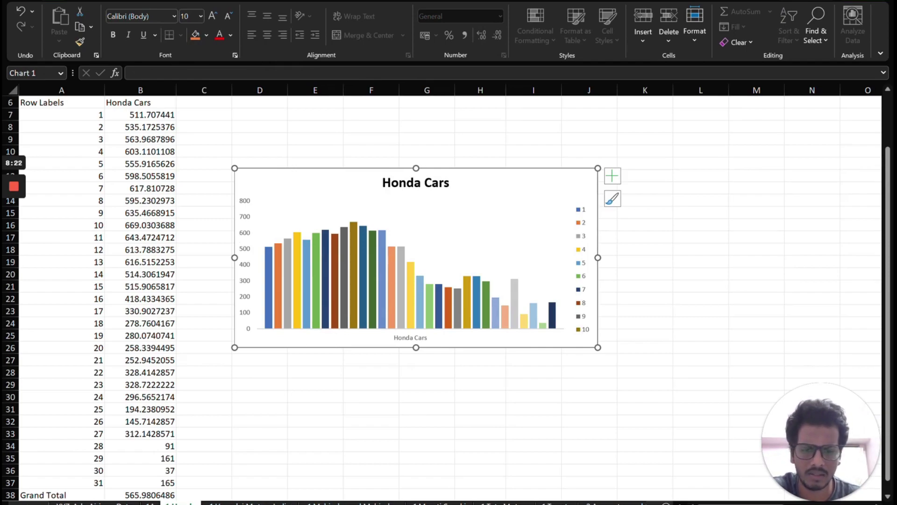
Compare with the Maruti Suzuki sheet's chart, and return to the pod position insights in the PDF report.
{"action": "key", "text": "ctrl+Page_Down"}
{"action": "key", "text": "ctrl+Page_Down"}
{"action": "key", "text": "ctrl+Page_Down"}
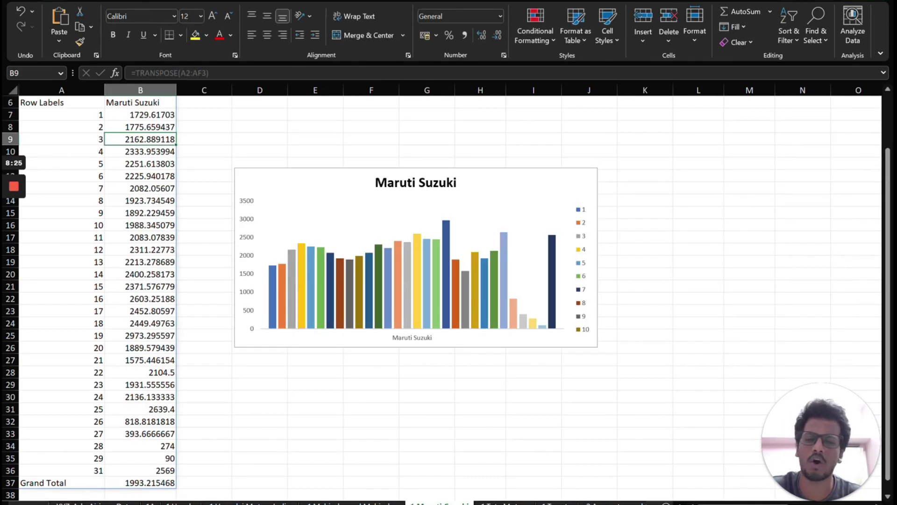
{"action": "key", "text": "alt+Tab"}
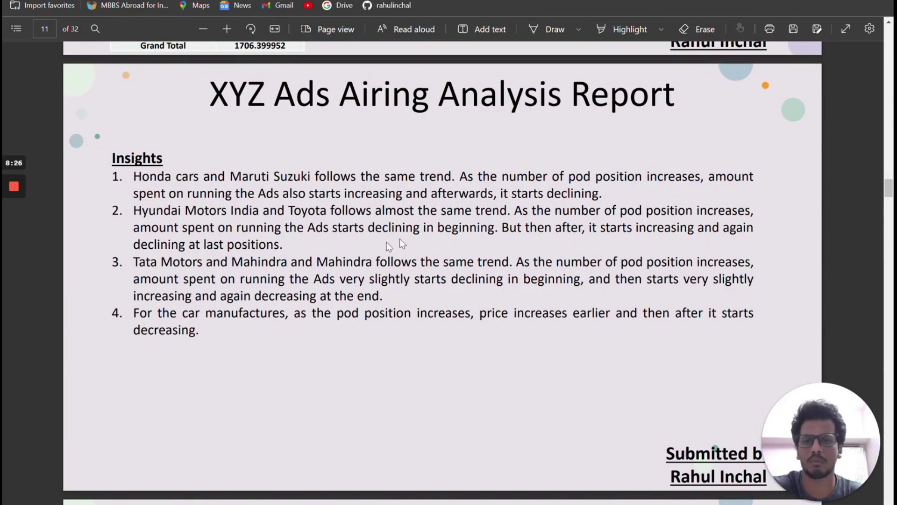
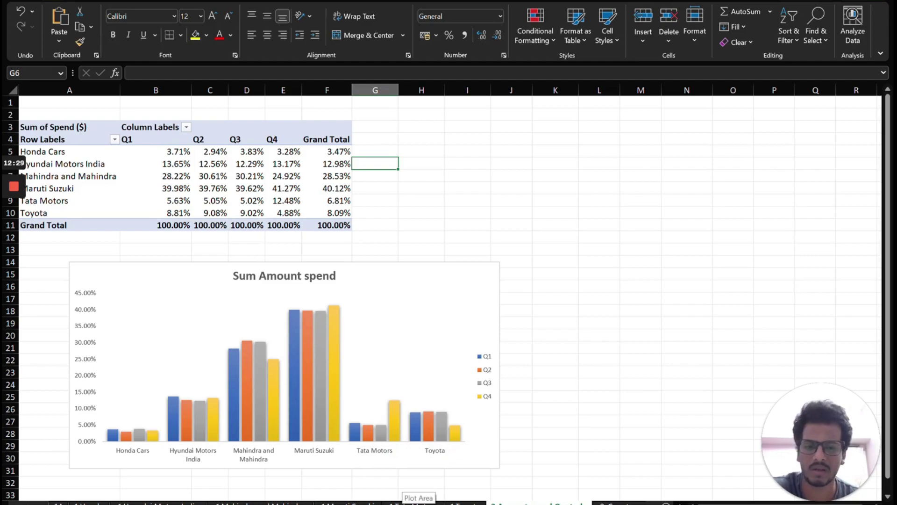
Switch to the PDF report and review the Count of Spending table and chart for Q1 to Q4.
{"action": "key", "text": "alt+Tab"}
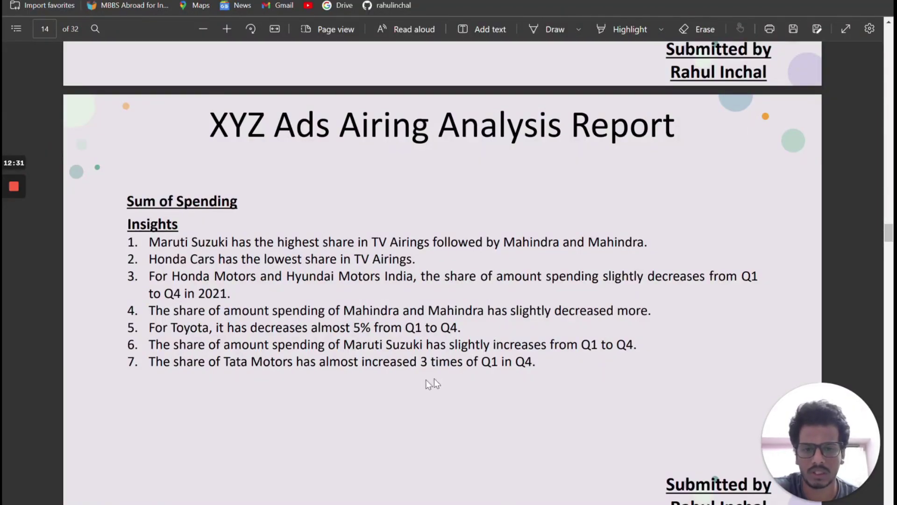
{"action": "scroll", "coordinate": [435, 376], "scroll_direction": "down", "scroll_amount": 10}
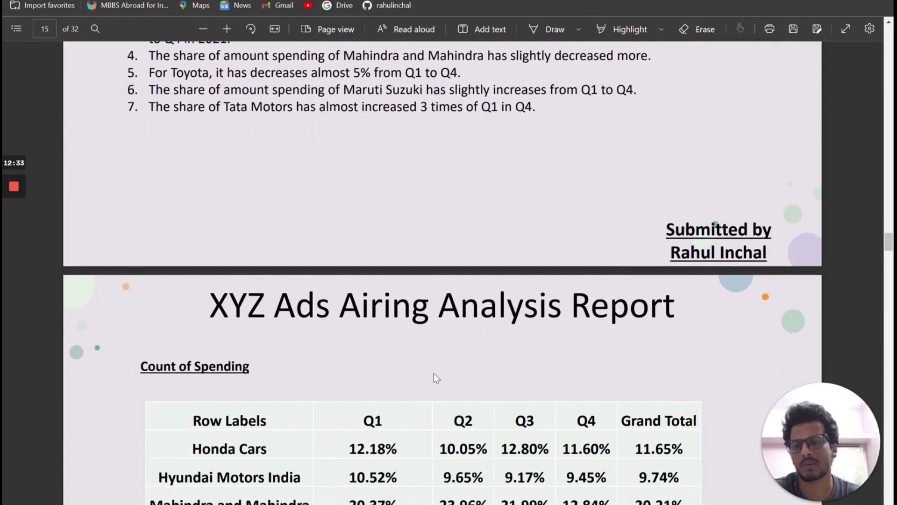
{"action": "scroll", "coordinate": [434, 373], "scroll_direction": "down", "scroll_amount": 1}
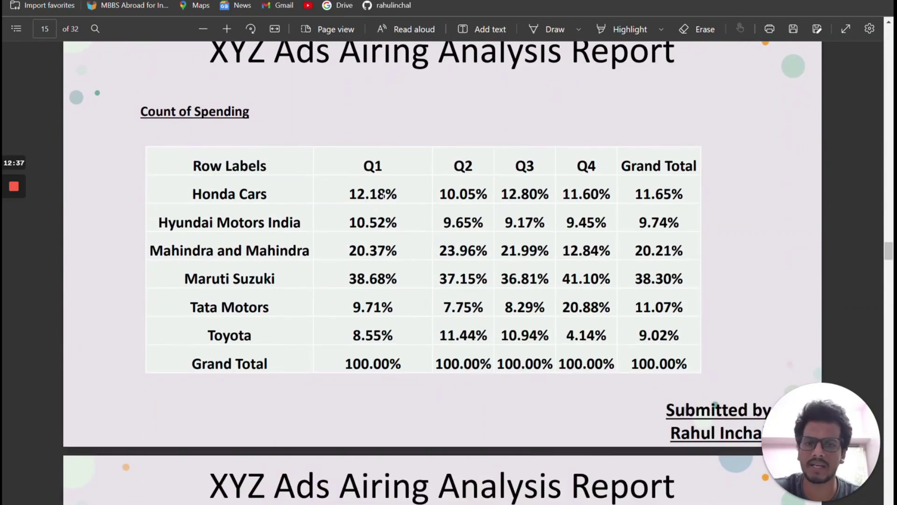
{"action": "scroll", "coordinate": [384, 196], "scroll_direction": "down", "scroll_amount": 1}
{"action": "scroll", "coordinate": [402, 194], "scroll_direction": "down", "scroll_amount": 10}
{"action": "scroll", "coordinate": [421, 187], "scroll_direction": "up", "scroll_amount": 3}
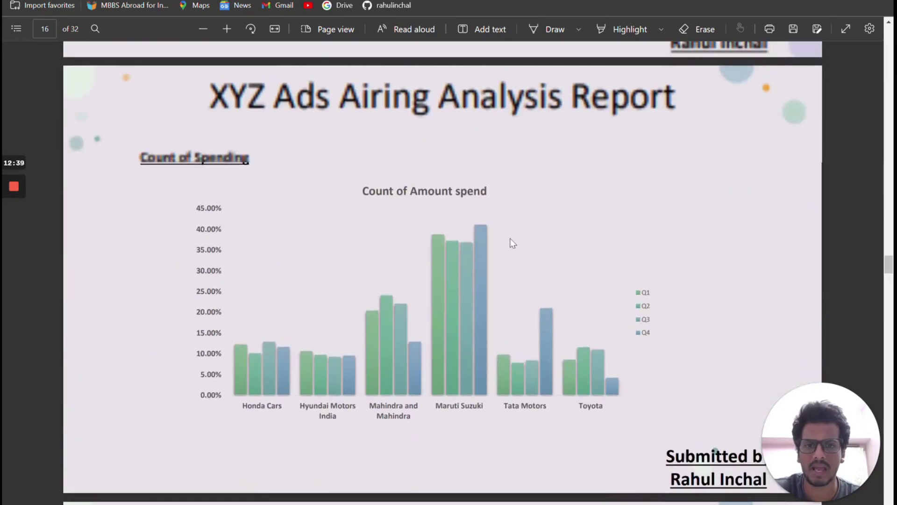
Compare the report's Sum of Spending chart with its Count of Spending table and chart.
{"action": "scroll", "coordinate": [419, 184], "scroll_direction": "up", "scroll_amount": 20}
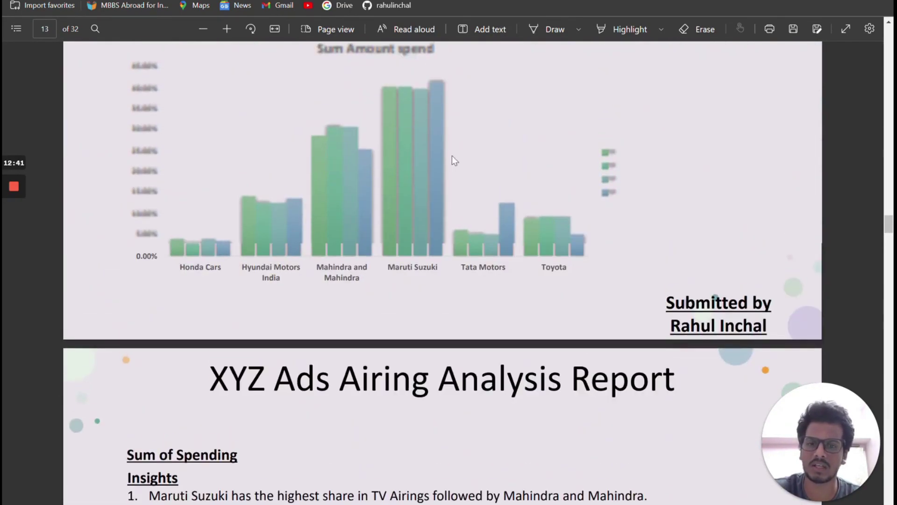
{"action": "scroll", "coordinate": [390, 172], "scroll_direction": "up", "scroll_amount": 5}
{"action": "scroll", "coordinate": [353, 263], "scroll_direction": "down", "scroll_amount": 10}
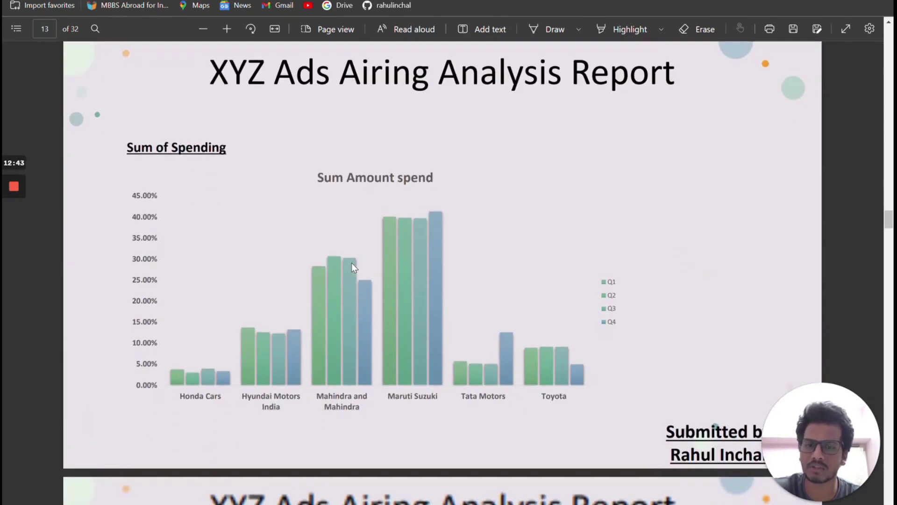
{"action": "scroll", "coordinate": [351, 267], "scroll_direction": "down", "scroll_amount": 10}
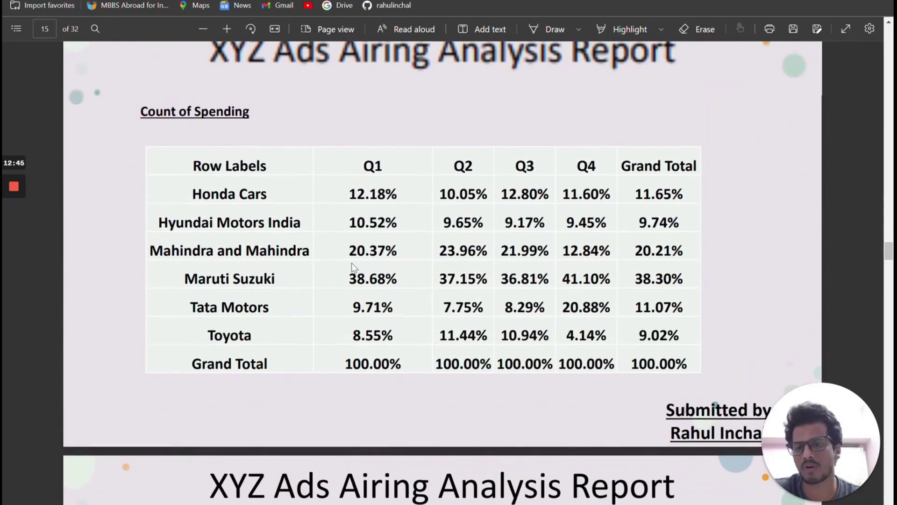
{"action": "scroll", "coordinate": [351, 265], "scroll_direction": "down", "scroll_amount": 8}
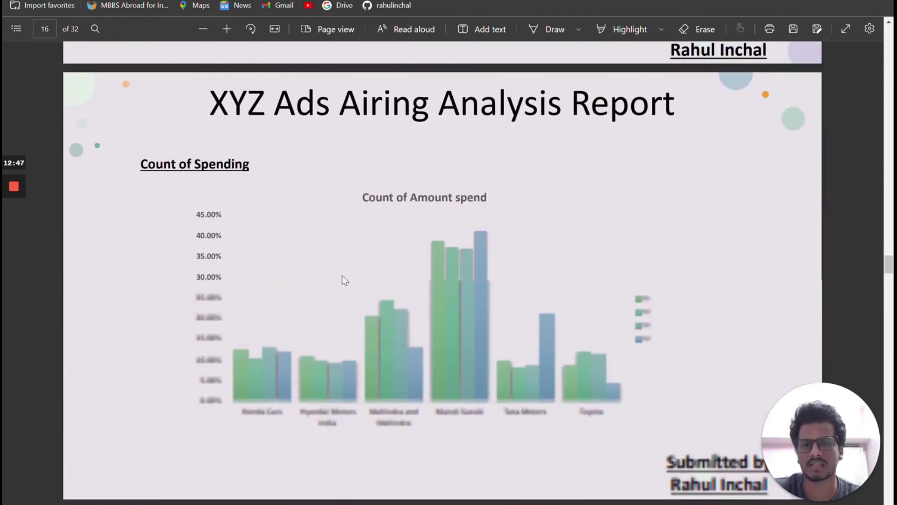
Read the Count of Spending insights and check them against the Count of Amount spend chart.
{"action": "scroll", "coordinate": [333, 220], "scroll_direction": "down", "scroll_amount": 10}
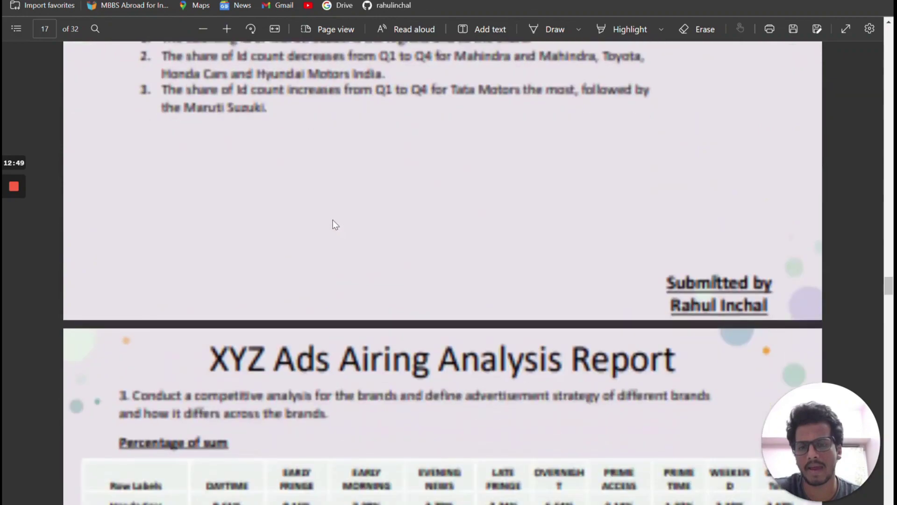
{"action": "scroll", "coordinate": [335, 225], "scroll_direction": "up", "scroll_amount": 5}
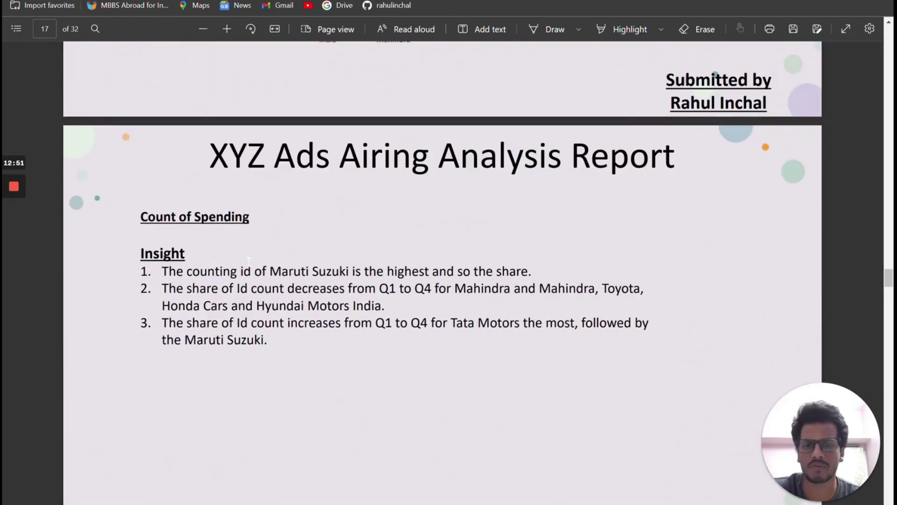
{"action": "scroll", "coordinate": [250, 270], "scroll_direction": "down", "scroll_amount": 6}
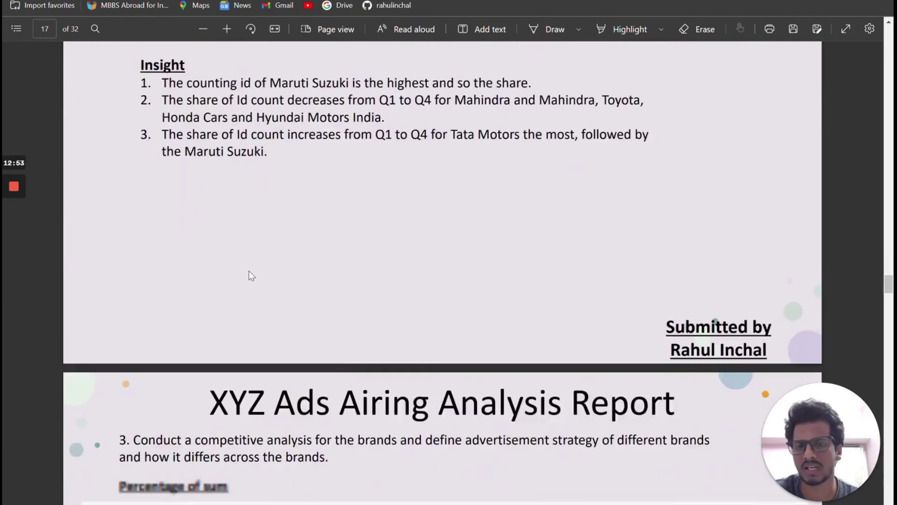
{"action": "scroll", "coordinate": [257, 273], "scroll_direction": "up", "scroll_amount": 15}
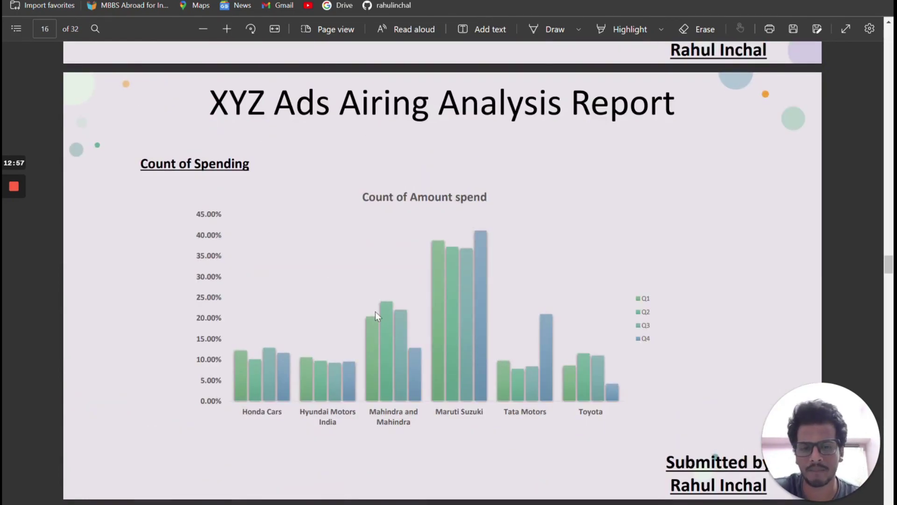
Go to question 3 on competitive analysis and examine the Percentage of sum table by daypart.
{"action": "scroll", "coordinate": [375, 311], "scroll_direction": "down", "scroll_amount": 15}
{"action": "scroll", "coordinate": [365, 310], "scroll_direction": "down", "scroll_amount": 2}
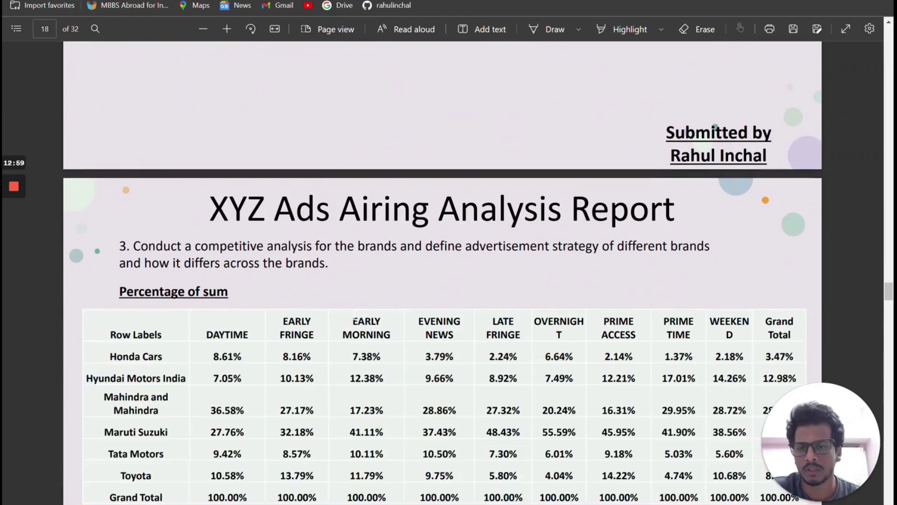
{"action": "scroll", "coordinate": [322, 302], "scroll_direction": "down", "scroll_amount": 4}
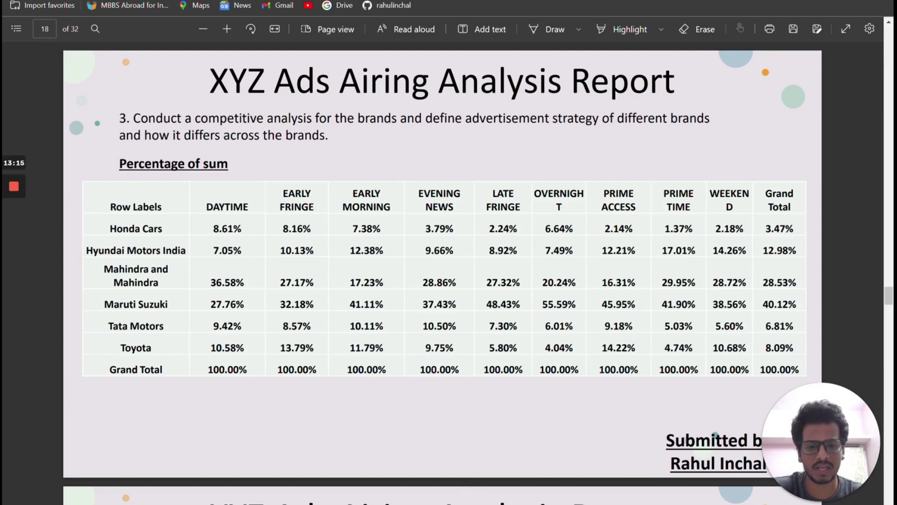
Return to the Excel workbook's raw ads airing data and inspect the Dayparts column, including its WEEKEND entry.
{"action": "key", "text": "alt+Tab"}
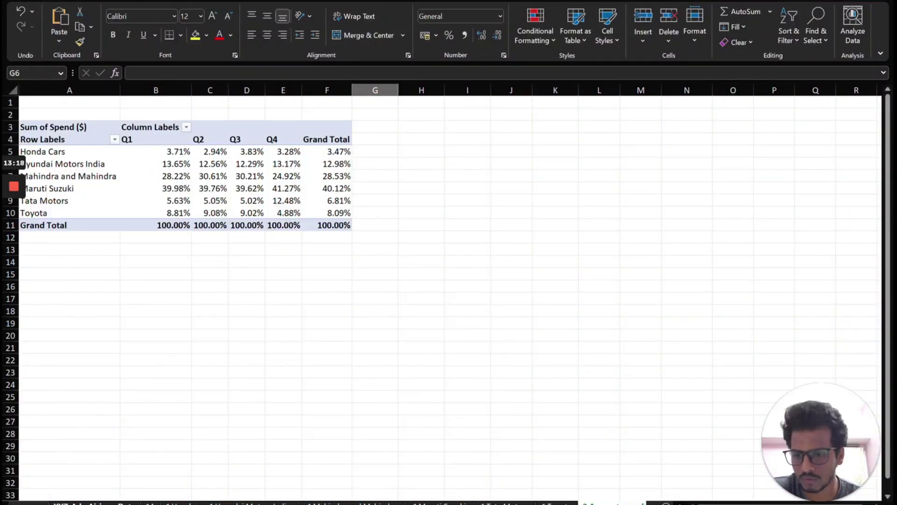
{"action": "key", "text": "ctrl+Page_Up"}
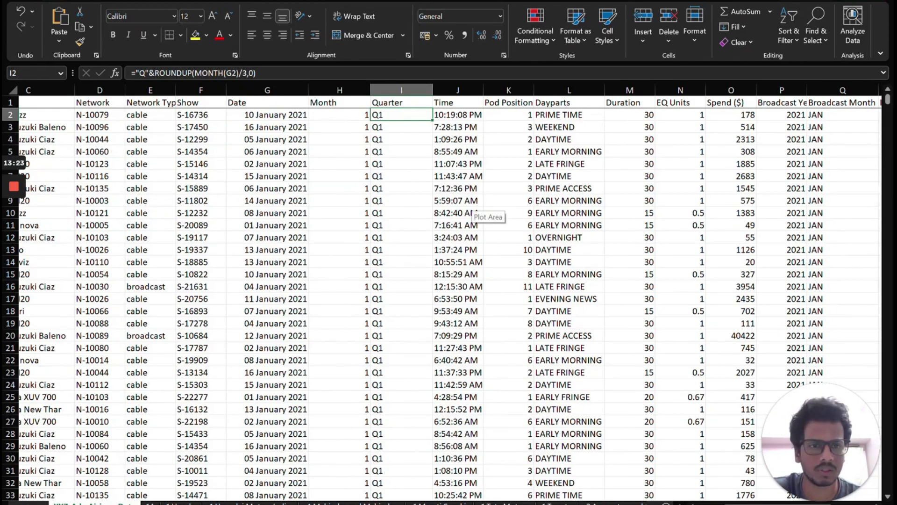
{"action": "left_click", "coordinate": [569, 90]}
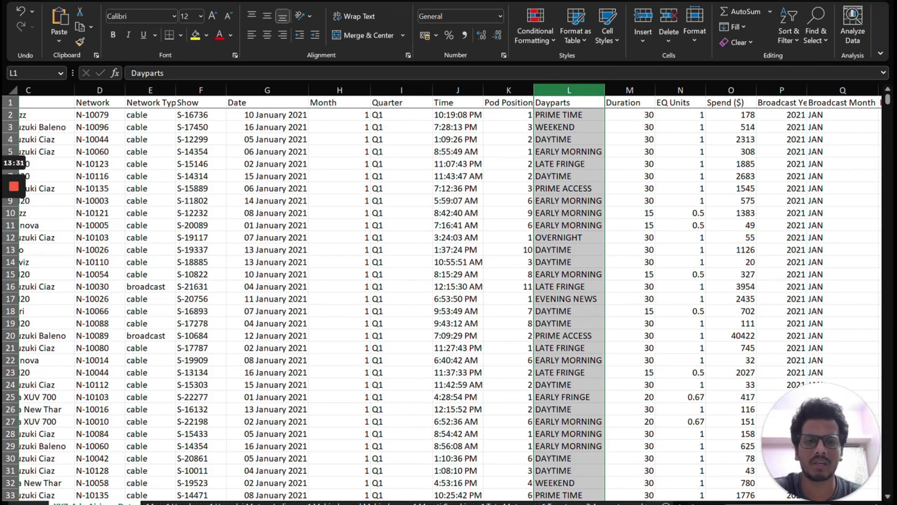
{"action": "left_click", "coordinate": [569, 126]}
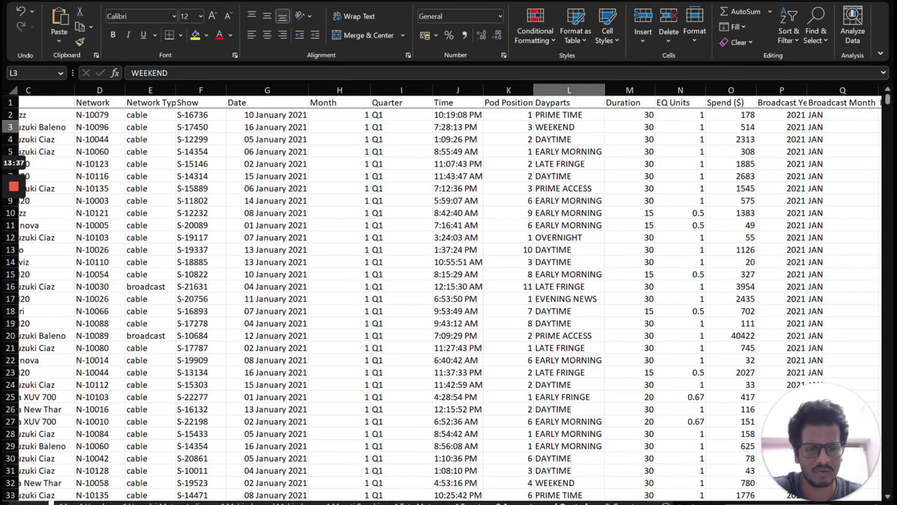
Go to the 3A Competitive Analysis sheet and examine the brands' Sum of Spend table and chart by daypart.
{"action": "left_click", "coordinate": [538, 503]}
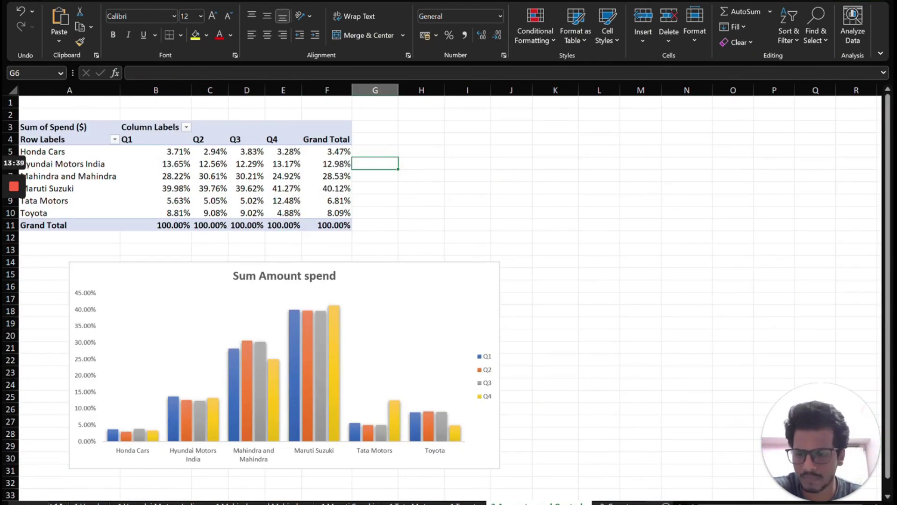
{"action": "scroll", "coordinate": [468, 503], "scroll_direction": "down", "scroll_amount": 3}
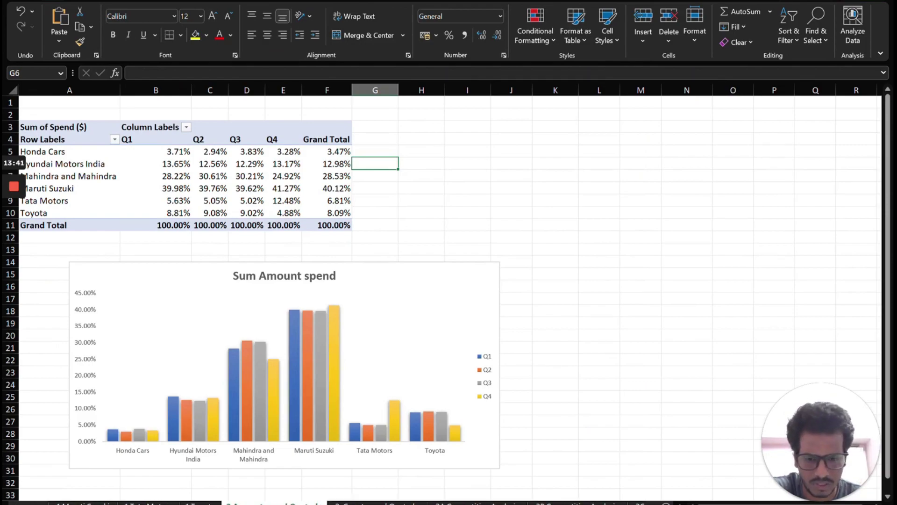
{"action": "left_click", "coordinate": [477, 503]}
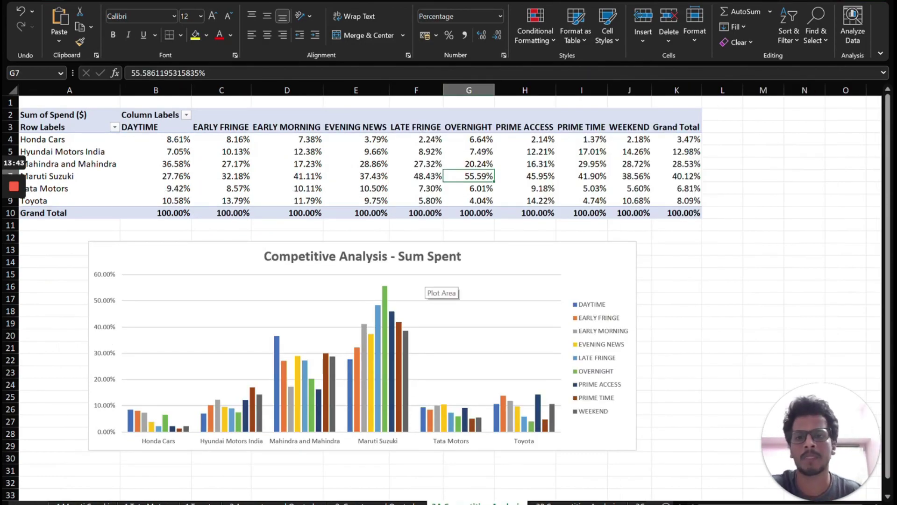
{"action": "mouse_move", "coordinate": [341, 139]}
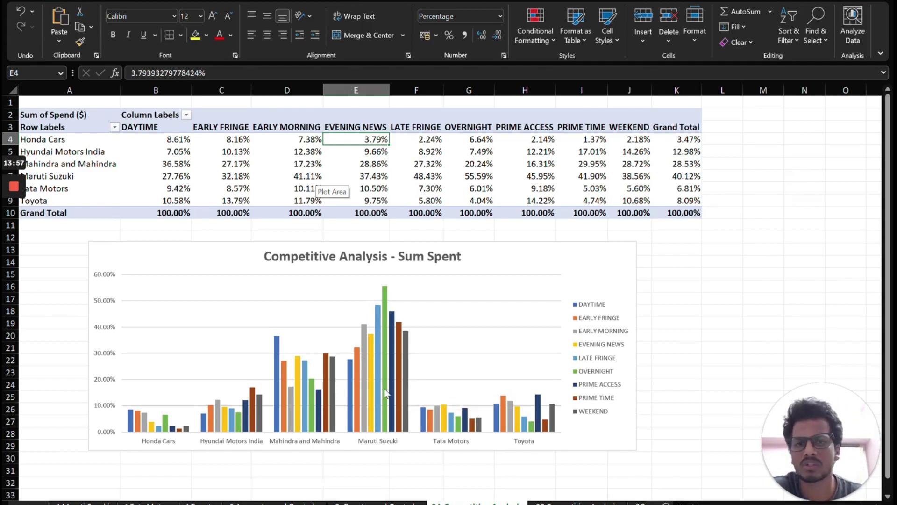
{"action": "mouse_move", "coordinate": [358, 371]}
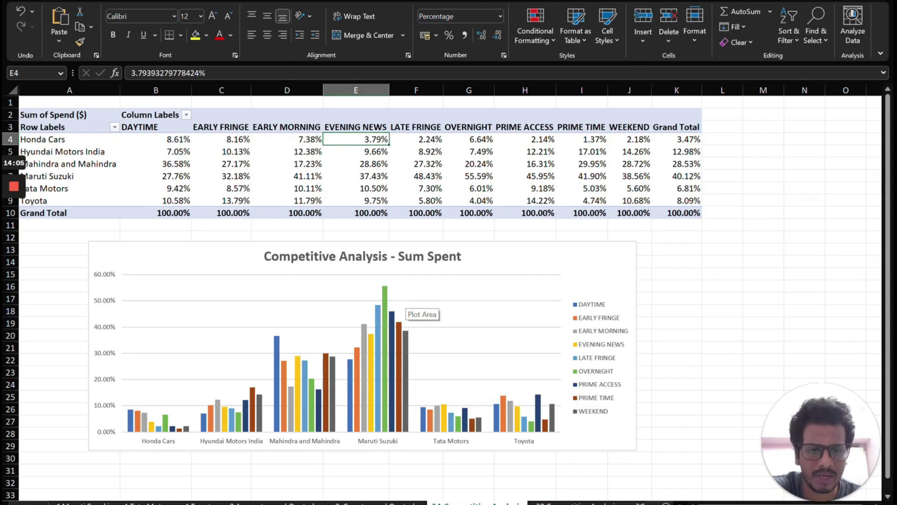
Check Maruti Suzuki's OVERNIGHT share in the Sum Spent chart against its cell in the pivot table.
{"action": "left_click", "coordinate": [384, 288]}
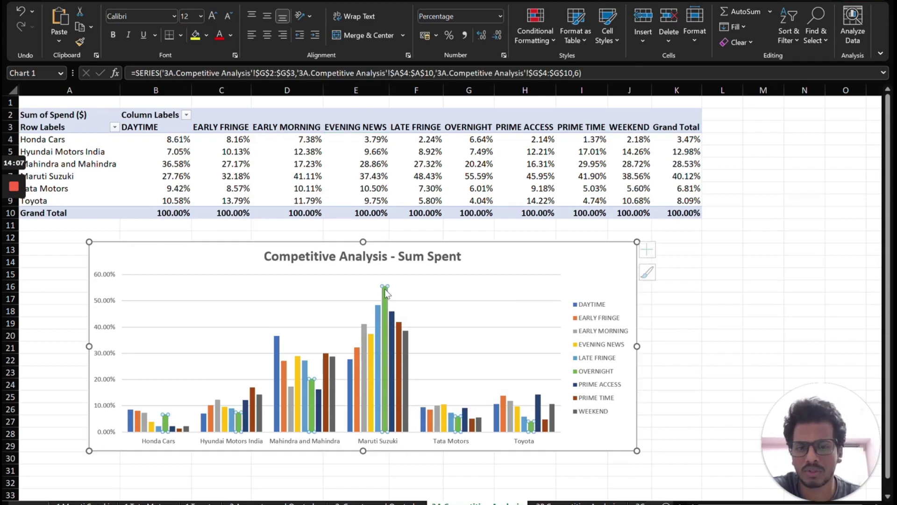
{"action": "left_click", "coordinate": [676, 274]}
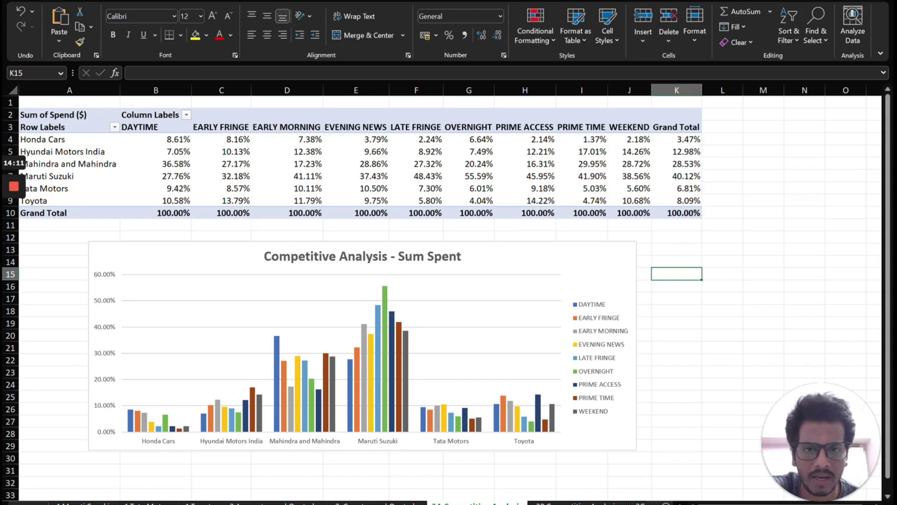
{"action": "left_click", "coordinate": [476, 177]}
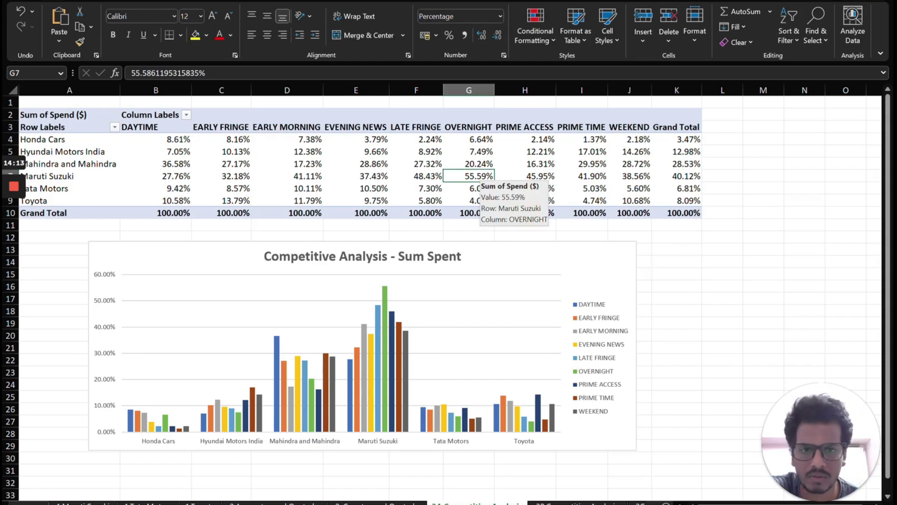
{"action": "mouse_move", "coordinate": [5, 243]}
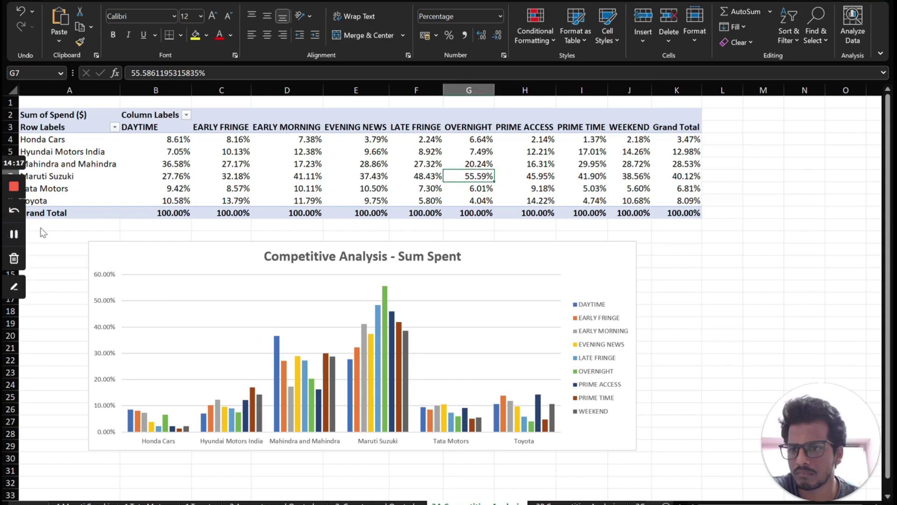
{"action": "scroll", "coordinate": [133, 218], "scroll_direction": "down", "scroll_amount": 5}
{"action": "scroll", "coordinate": [132, 218], "scroll_direction": "up", "scroll_amount": 5}
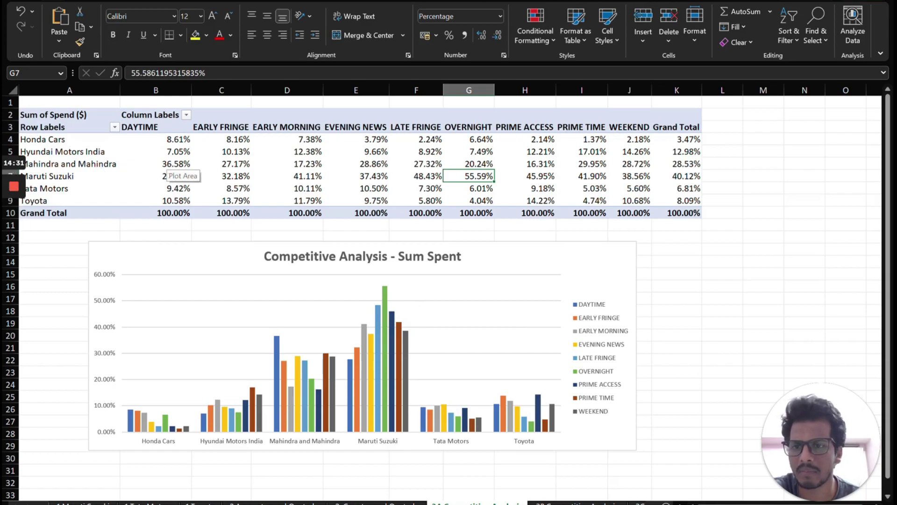
Inspect Mahindra and Mahindra's DAYTIME share in the table and compare the Tata Motors and Toyota bars in the chart.
{"action": "left_click", "coordinate": [173, 164]}
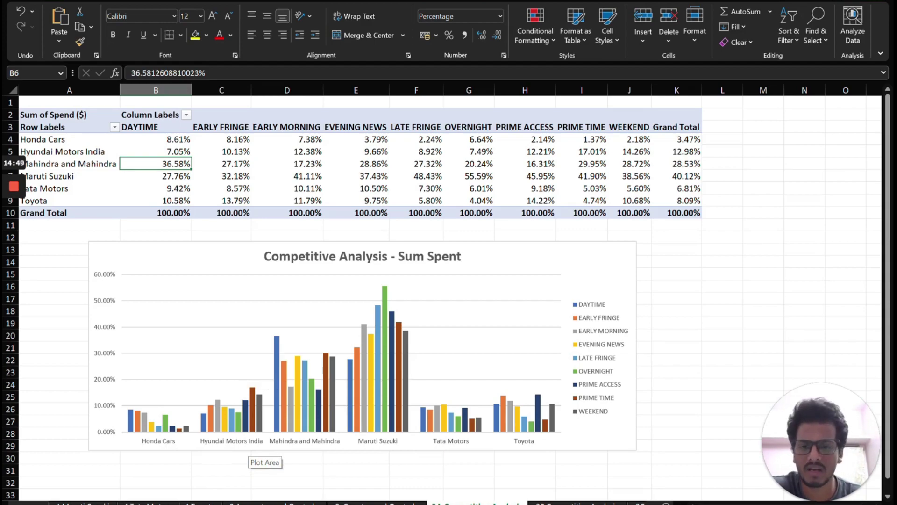
{"action": "left_click", "coordinate": [461, 431]}
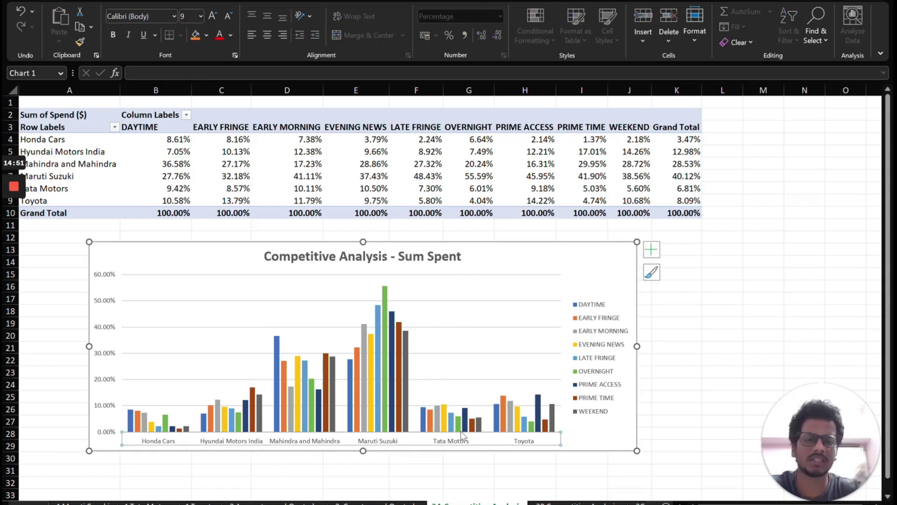
{"action": "double_click", "coordinate": [461, 431]}
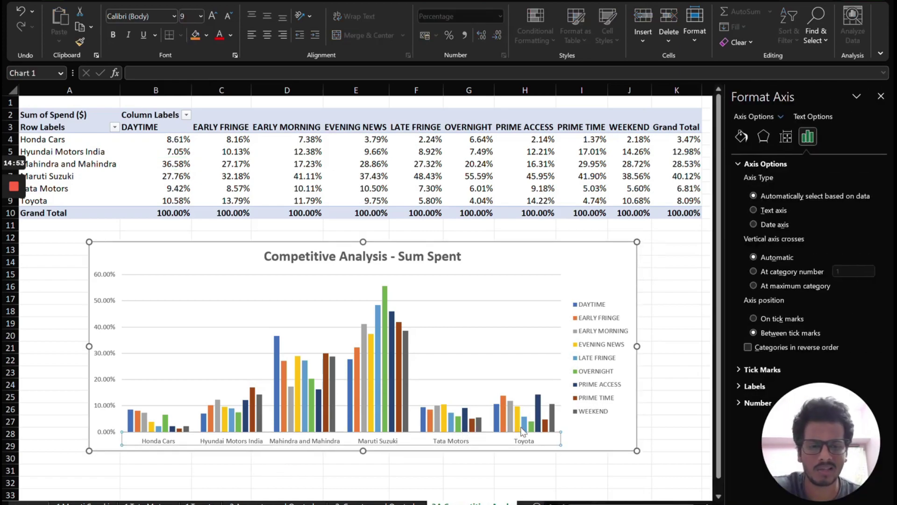
{"action": "left_click", "coordinate": [882, 94]}
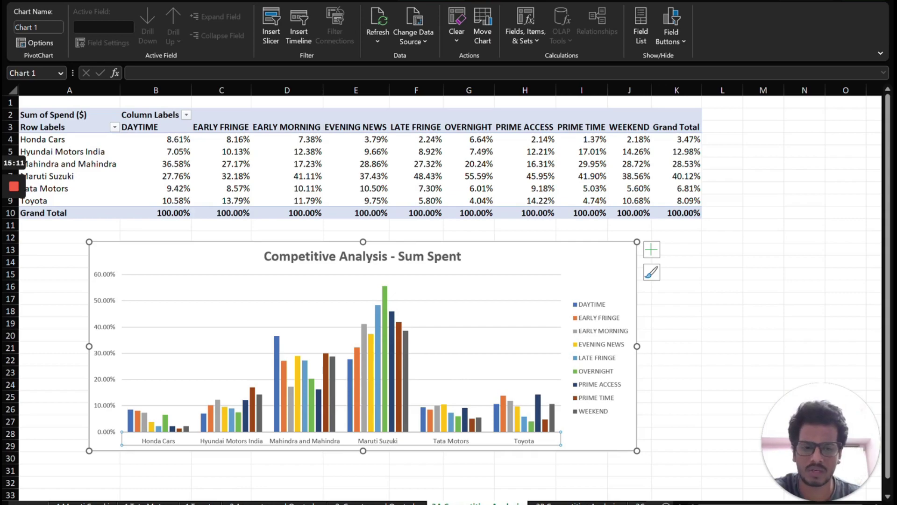
Go to the 3B Competitive Analysis sheet and display the field list of its Sum of Spend pivot table.
{"action": "key", "text": "ctrl+Page_Down"}
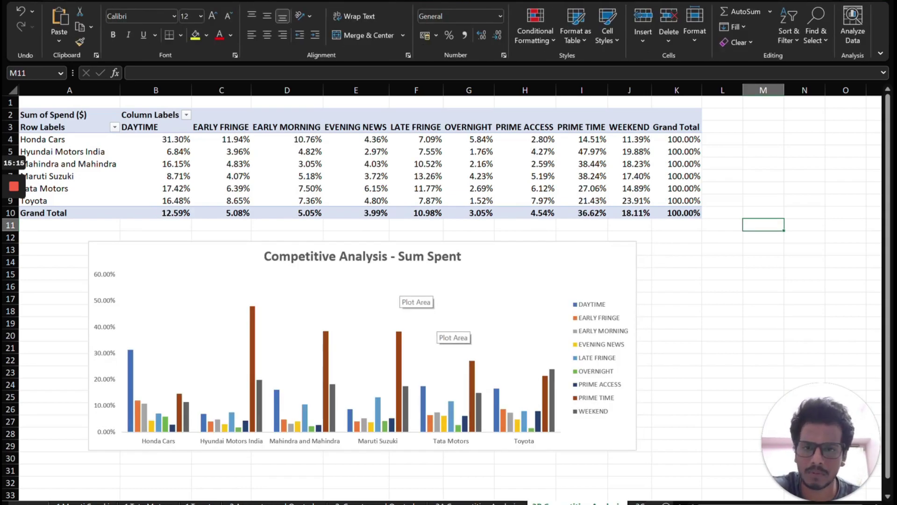
{"action": "left_click", "coordinate": [300, 164]}
{"action": "left_click", "coordinate": [411, 152]}
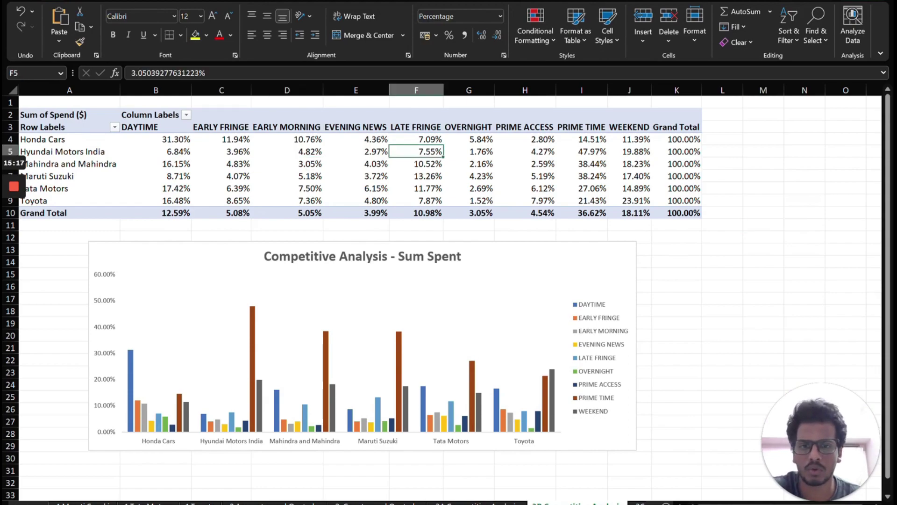
{"action": "right_click", "coordinate": [411, 152]}
{"action": "left_click", "coordinate": [453, 381]}
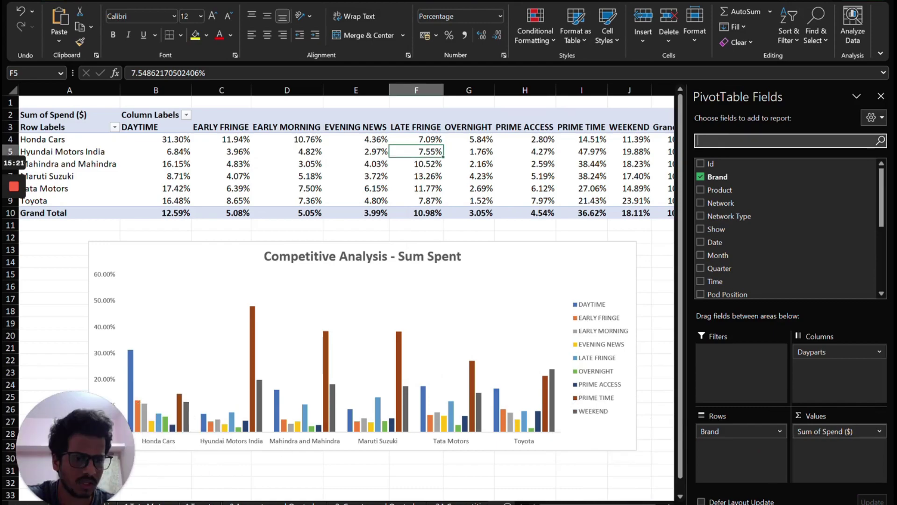
Review how Sum of Spend ($) is shown and summarized in its value field settings, then dismiss the settings and field list unchanged.
{"action": "left_click", "coordinate": [836, 431]}
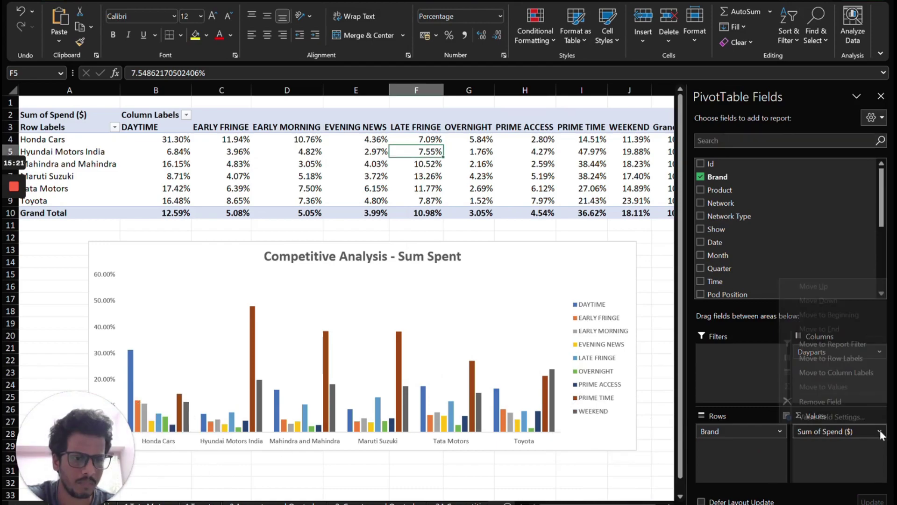
{"action": "left_click", "coordinate": [857, 416]}
{"action": "left_click", "coordinate": [440, 194]}
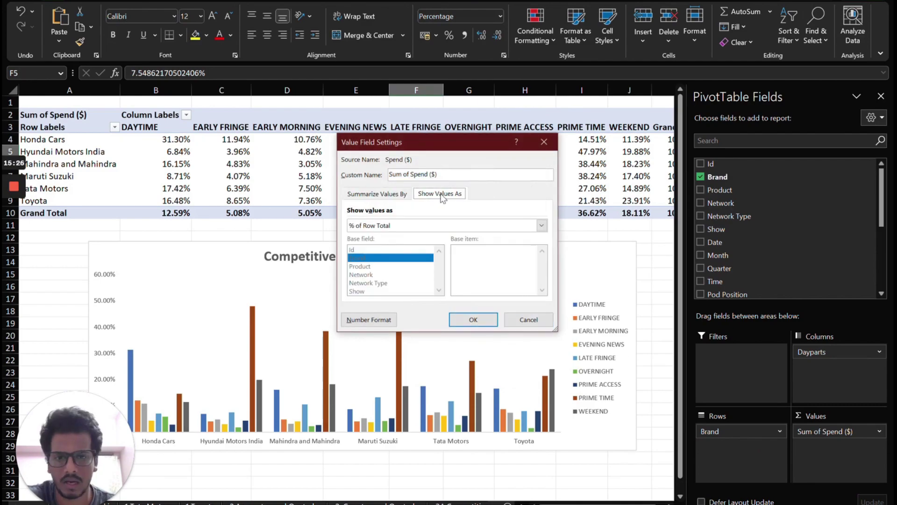
{"action": "left_click", "coordinate": [407, 228]}
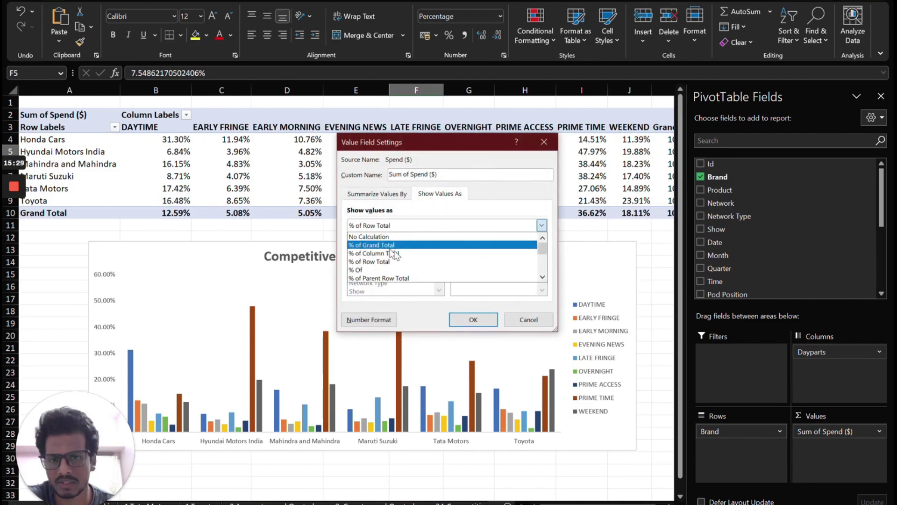
{"action": "left_click", "coordinate": [377, 193]}
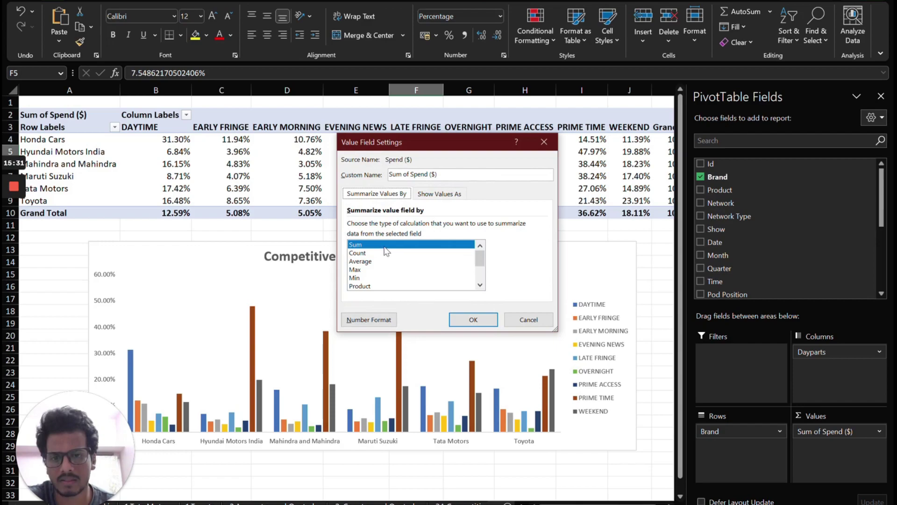
{"action": "left_click", "coordinate": [527, 319]}
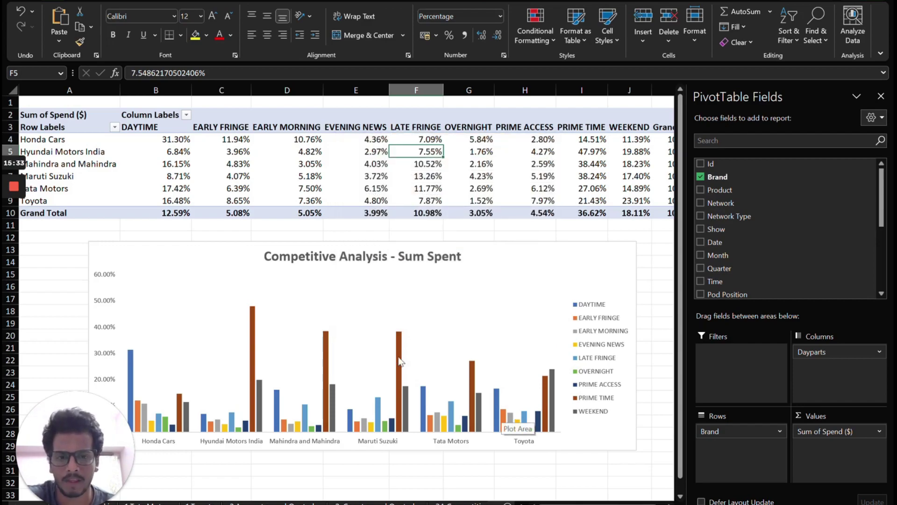
{"action": "left_click", "coordinate": [881, 96]}
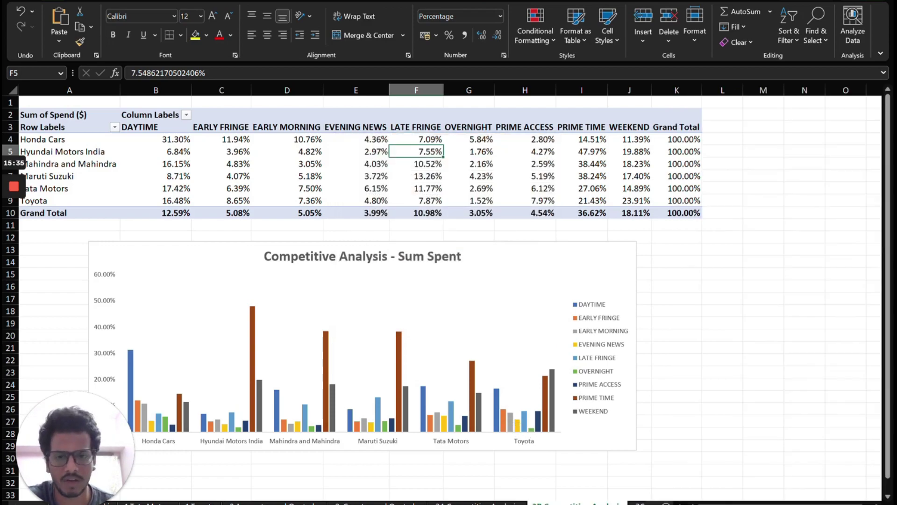
Examine Honda Cars' DAYTIME bar and Hyundai Motors India's PRIME TIME bar, and check Hyundai's PRIME TIME share in the table.
{"action": "left_click_drag", "start_coordinate": [60, 418], "coordinate": [826, 427]}
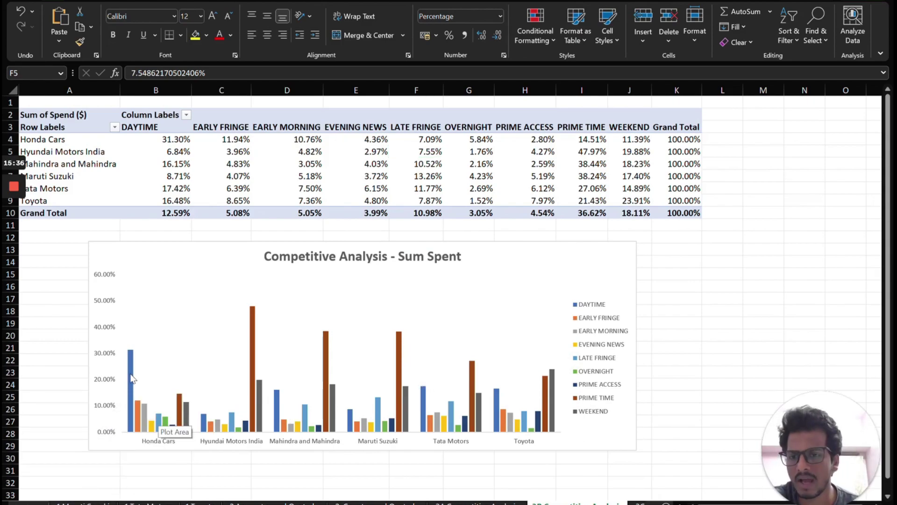
{"action": "mouse_move", "coordinate": [130, 387]}
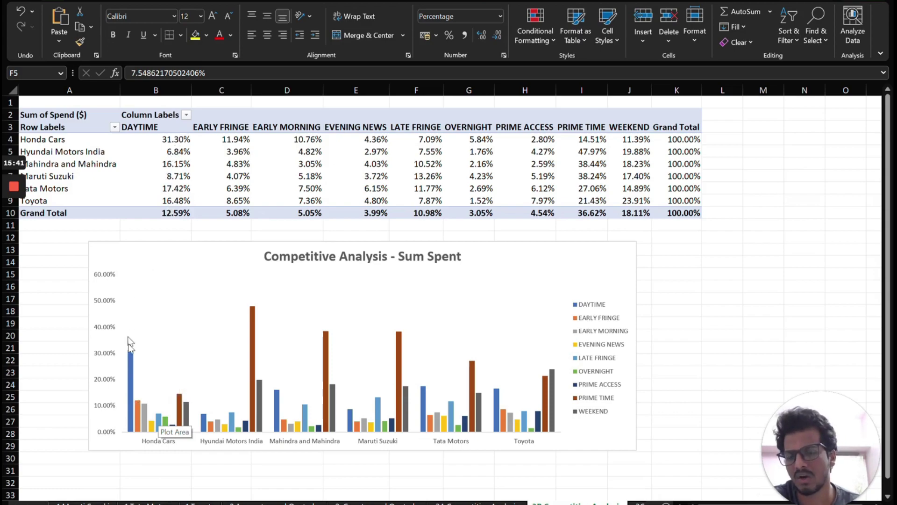
{"action": "mouse_move", "coordinate": [134, 366]}
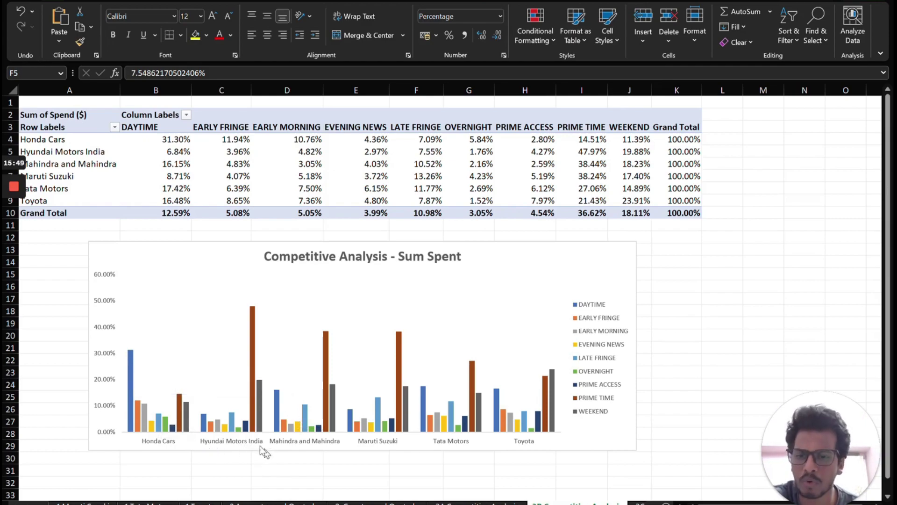
{"action": "mouse_move", "coordinate": [253, 326]}
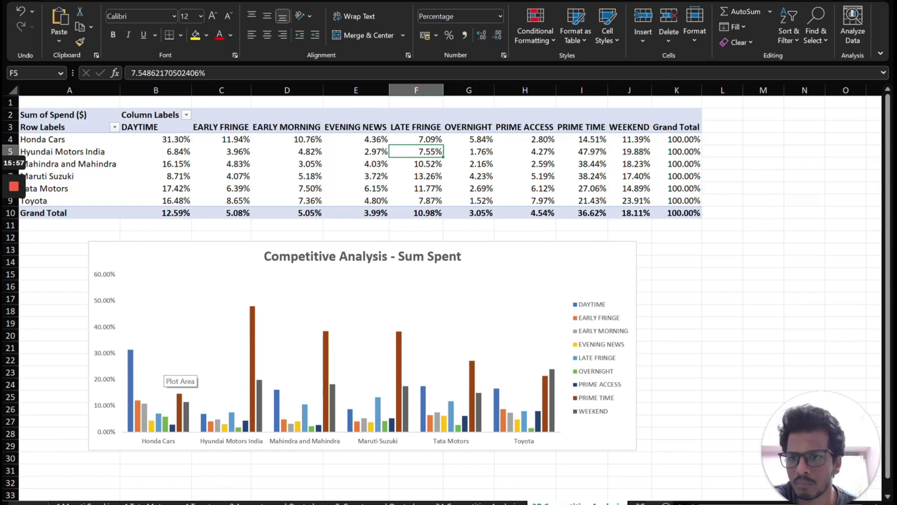
{"action": "left_click", "coordinate": [582, 151]}
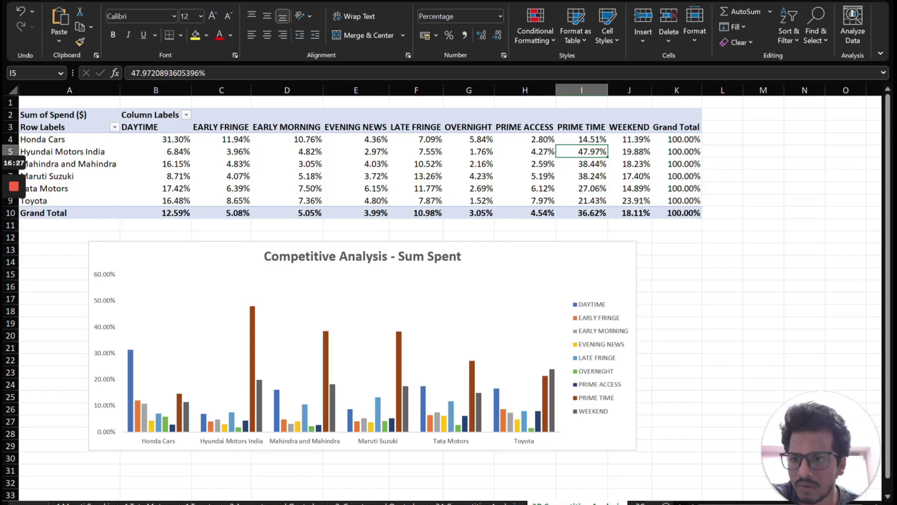
Select the pivot table's Grand Total row across all dayparts and inspect its PRIME TIME share.
{"action": "left_click", "coordinate": [722, 212]}
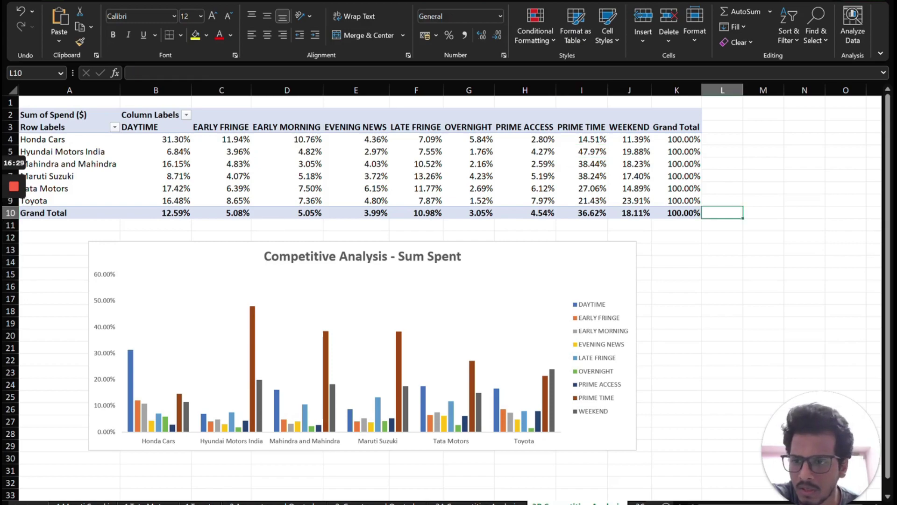
{"action": "left_click_drag", "start_coordinate": [47, 213], "coordinate": [682, 213]}
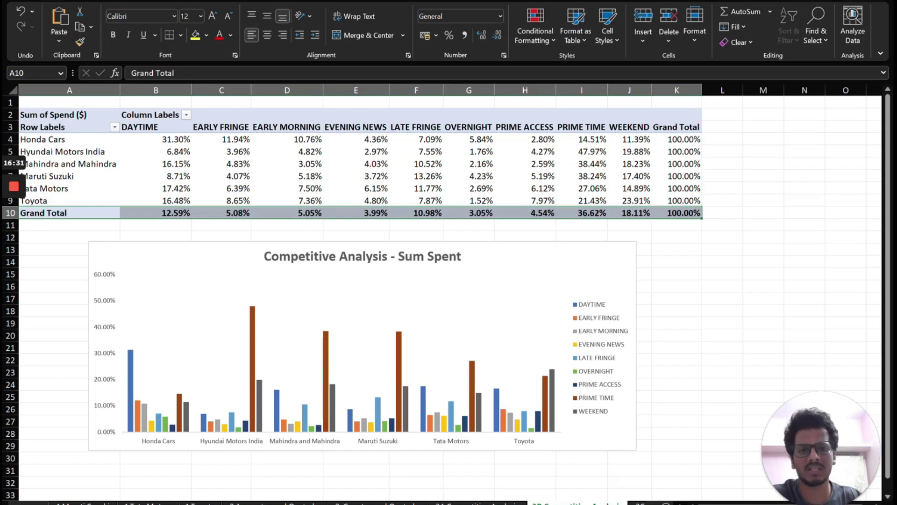
{"action": "mouse_move", "coordinate": [584, 213]}
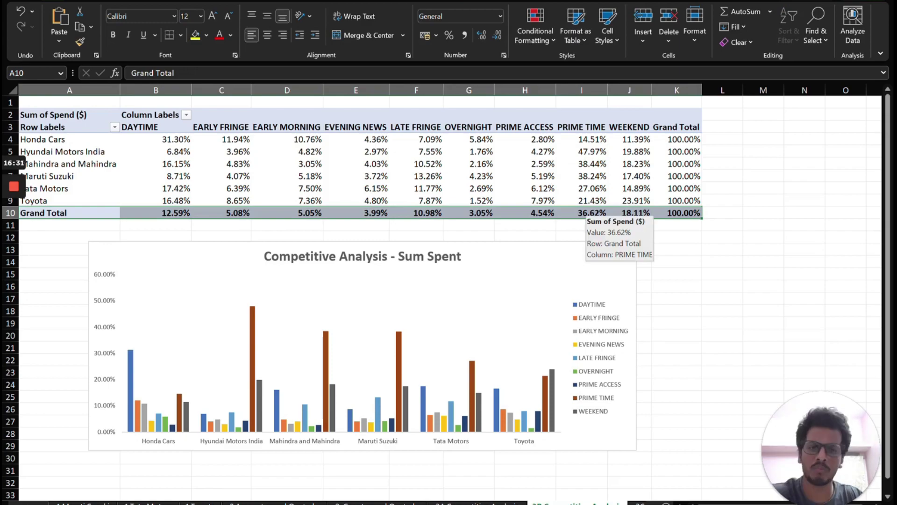
{"action": "left_click", "coordinate": [584, 213]}
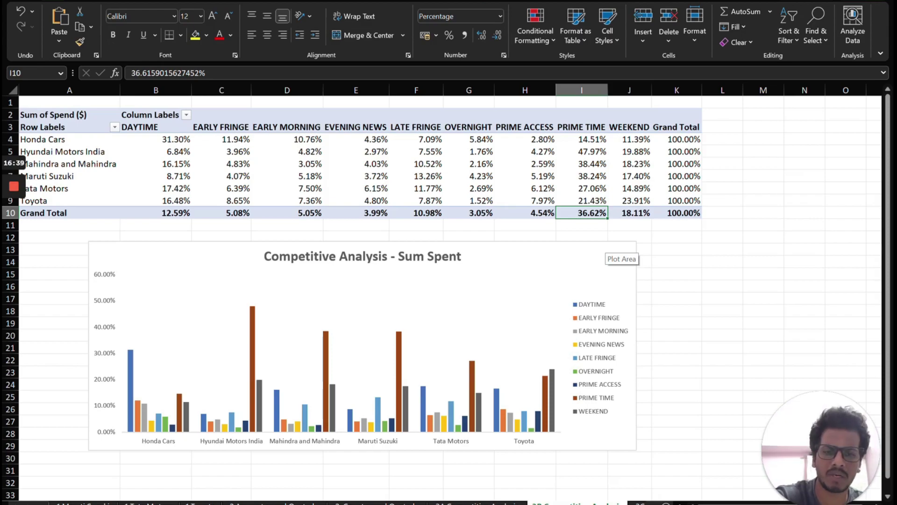
{"action": "mouse_move", "coordinate": [584, 213]}
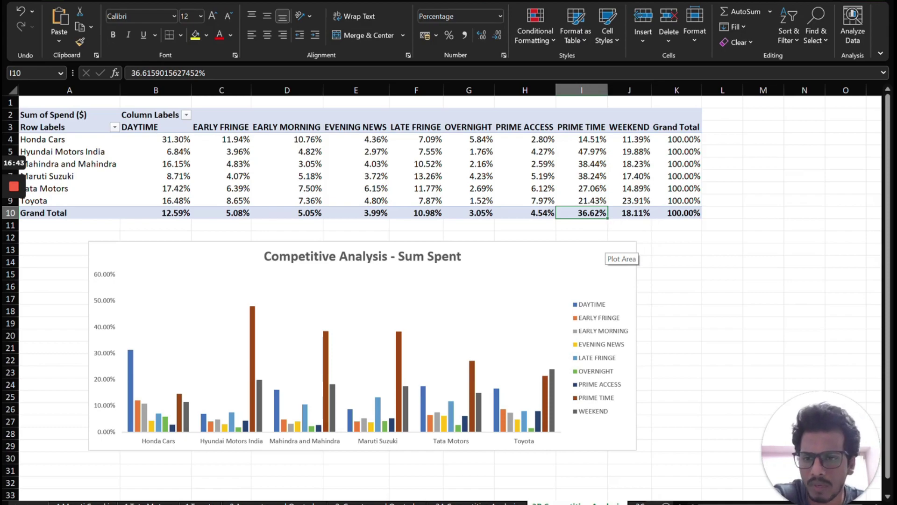
Step through the Grand Total shares one daypart at a time, from DAYTIME to LATE FRINGE.
{"action": "left_click", "coordinate": [155, 213]}
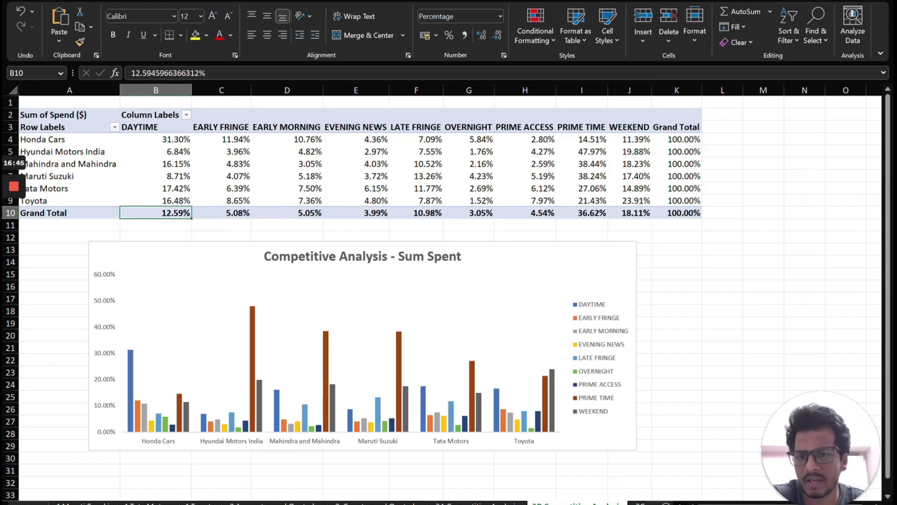
{"action": "key", "text": "Right"}
{"action": "key", "text": "Right"}
{"action": "key", "text": "Right"}
{"action": "key", "text": "Right"}
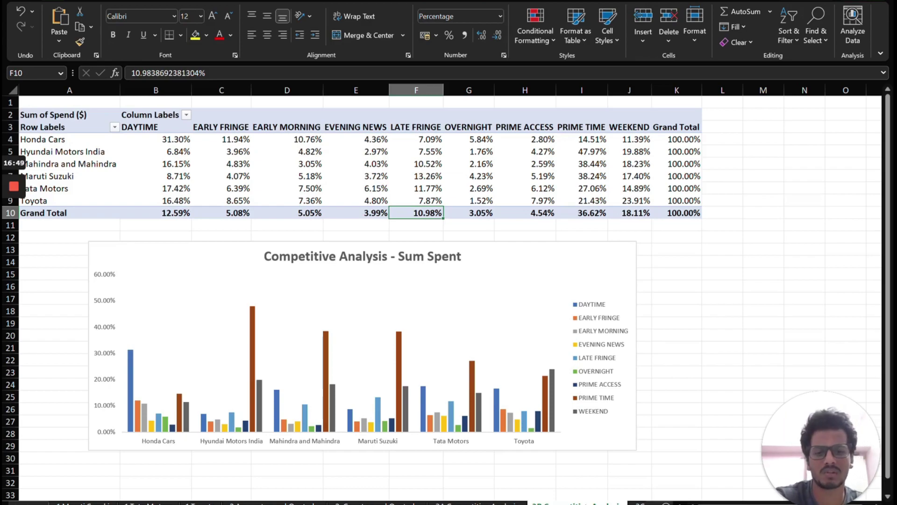
Go through the two Competitive Analysis - Ad Count sheets and inspect the PRIME TIME shares of Maruti Suzuki and Tata Motors on the second.
{"action": "key", "text": "ctrl+Page_Down"}
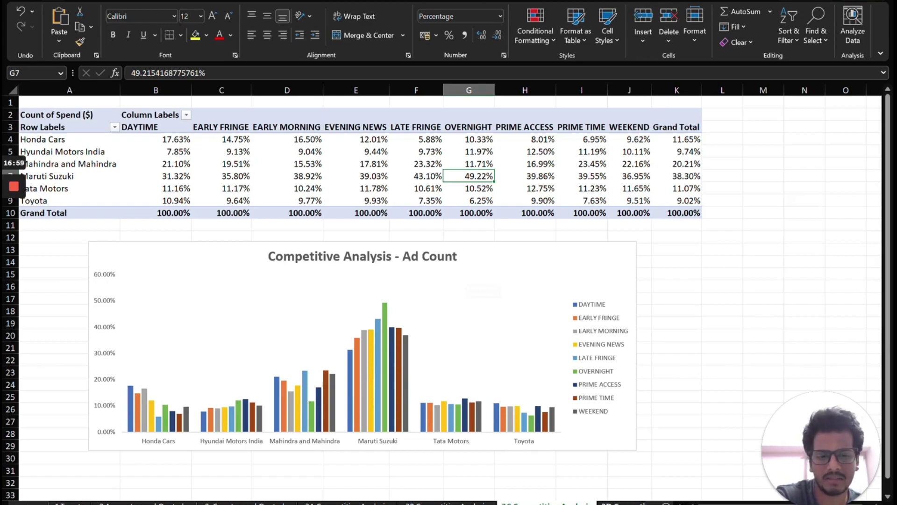
{"action": "key", "text": "ctrl+Page_Down"}
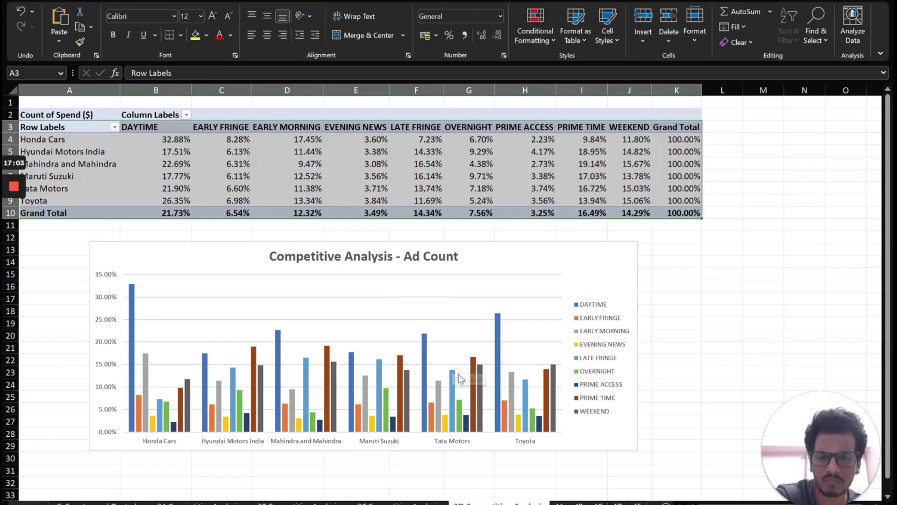
{"action": "left_click", "coordinate": [582, 176]}
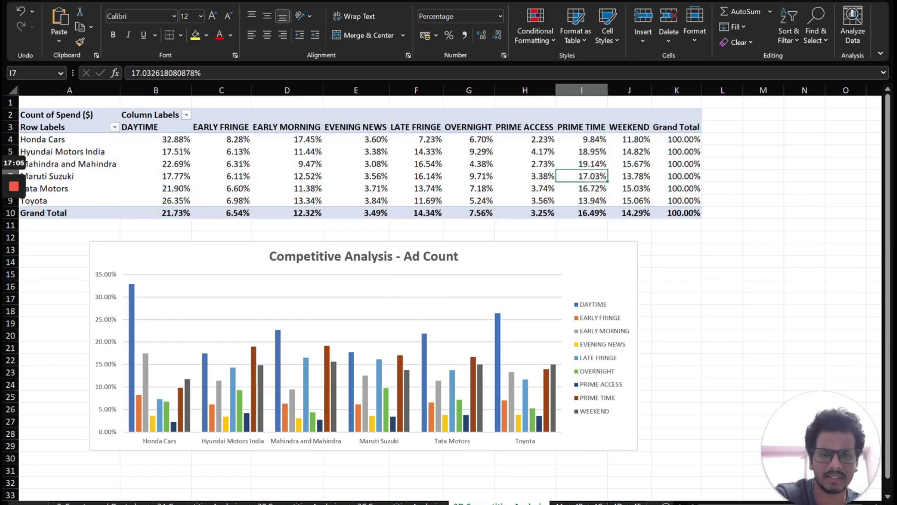
{"action": "key", "text": "Down"}
Show the ad count pivot table's field list to review its row, column and value fields, and close it unchanged.
{"action": "right_click", "coordinate": [566, 188]}
{"action": "left_click", "coordinate": [626, 418]}
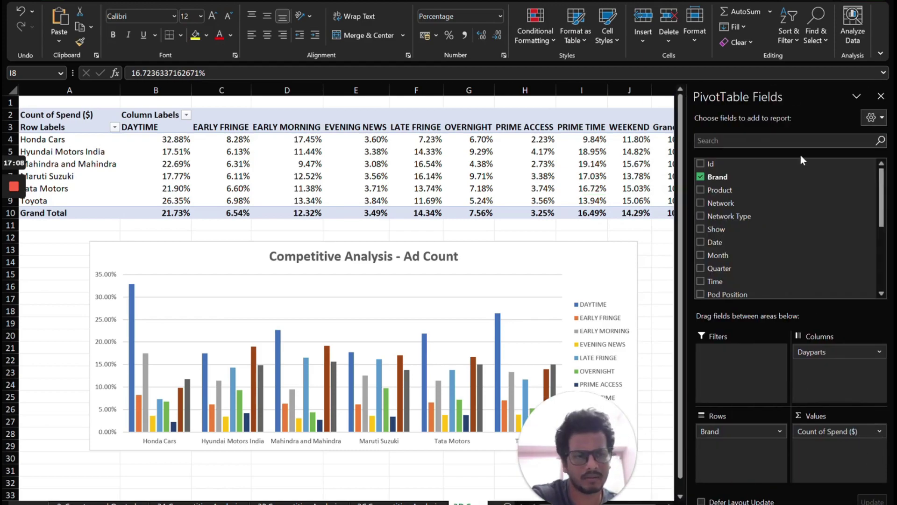
{"action": "left_click", "coordinate": [582, 188]}
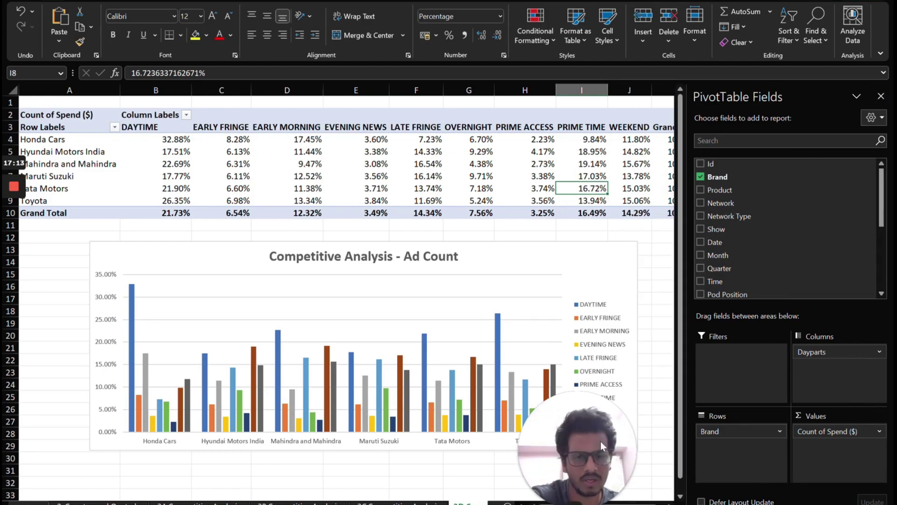
{"action": "left_click", "coordinate": [881, 96]}
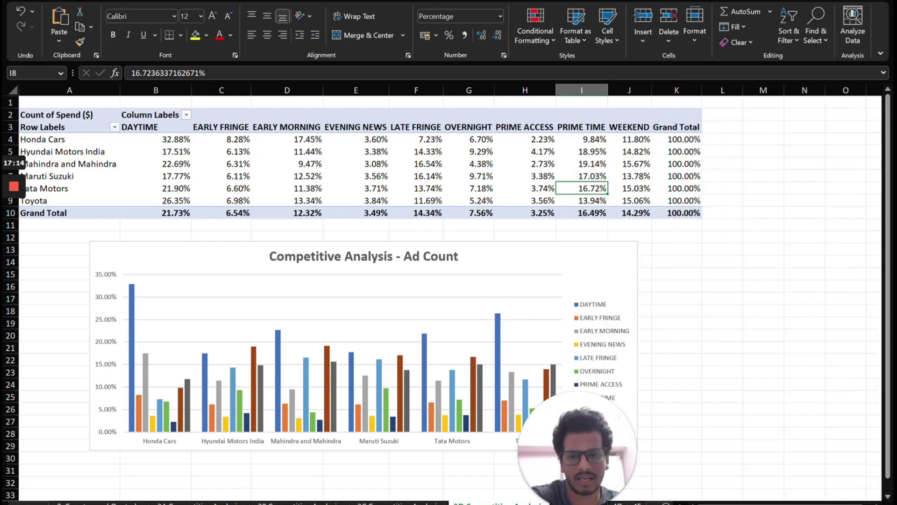
{"action": "left_click_drag", "start_coordinate": [609, 431], "coordinate": [856, 432]}
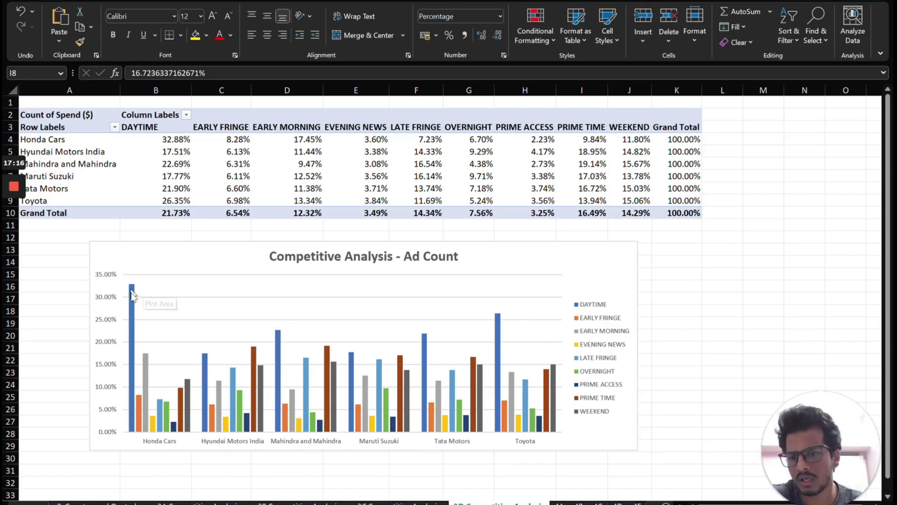
Examine Honda Cars' DAYTIME bar in the ad count chart and inspect the Grand Total shares for PRIME TIME and DAYTIME.
{"action": "mouse_move", "coordinate": [131, 296]}
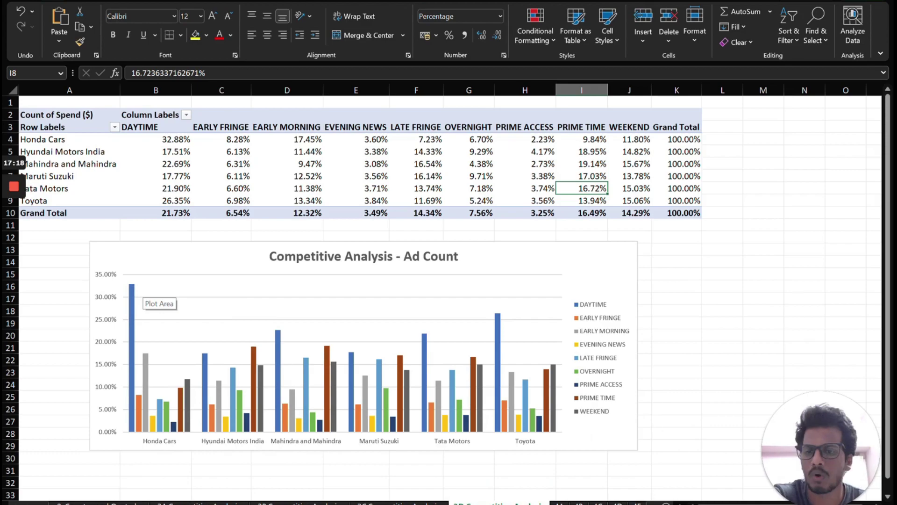
{"action": "mouse_move", "coordinate": [179, 211]}
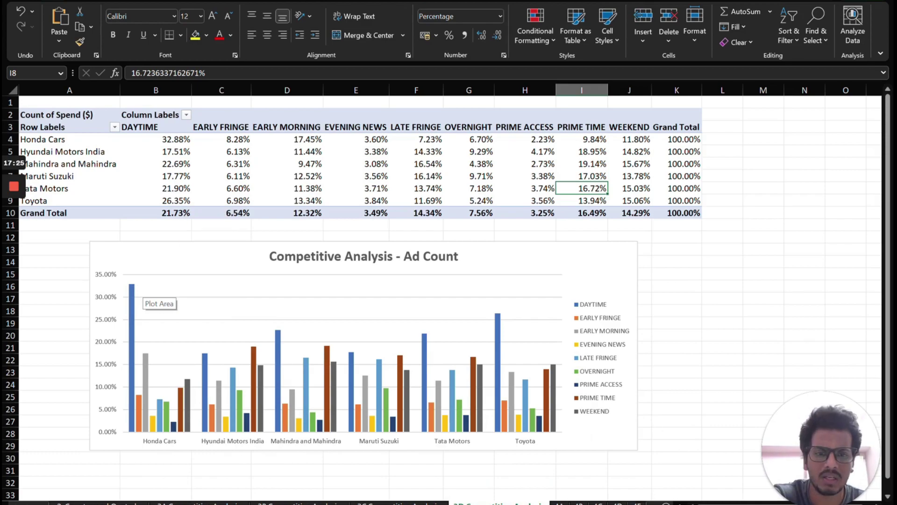
{"action": "left_click", "coordinate": [582, 213]}
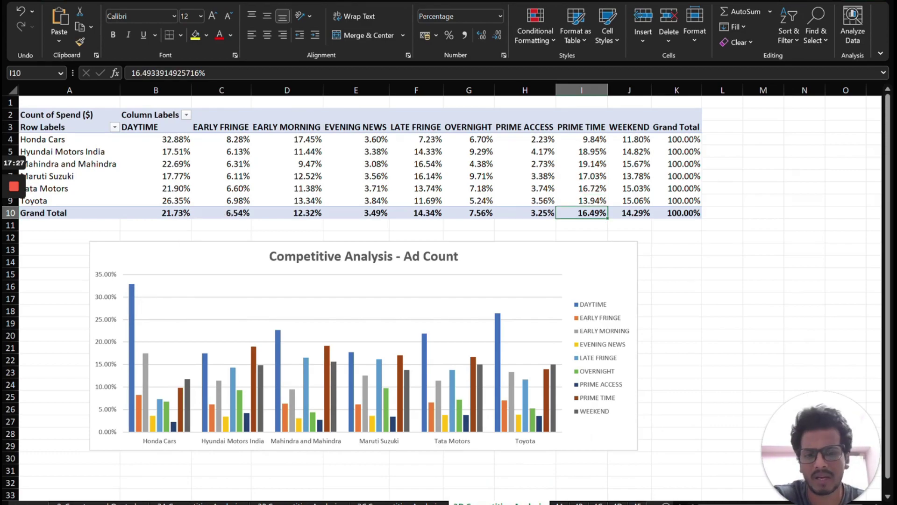
{"action": "mouse_move", "coordinate": [582, 213]}
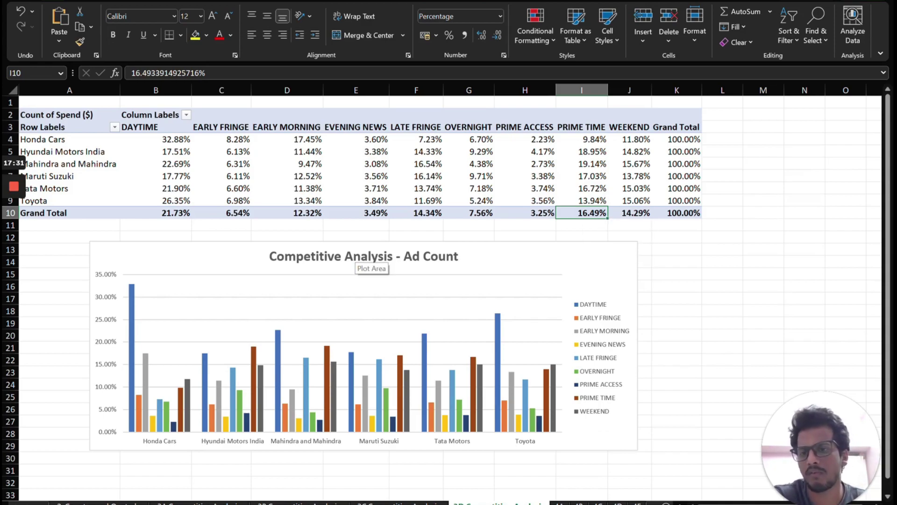
{"action": "left_click", "coordinate": [155, 213]}
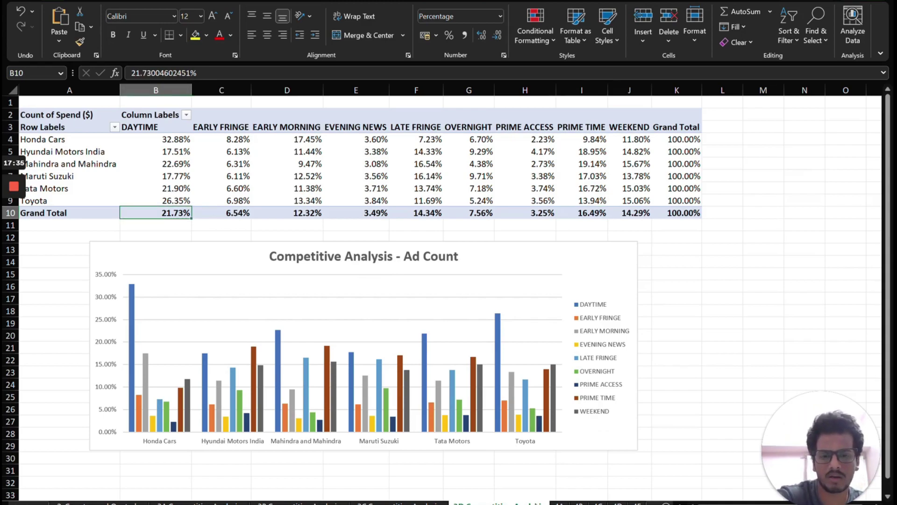
Switch to the PDF report and find the competitive analysis Insights on page 26.
{"action": "key", "text": "alt+Tab"}
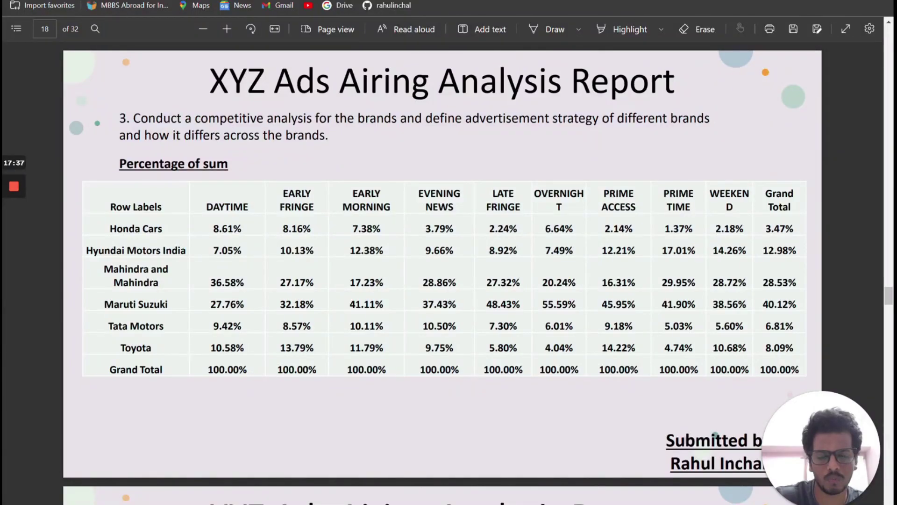
{"action": "scroll", "coordinate": [318, 271], "scroll_direction": "down", "scroll_amount": 10}
{"action": "scroll", "coordinate": [319, 272], "scroll_direction": "down", "scroll_amount": 20}
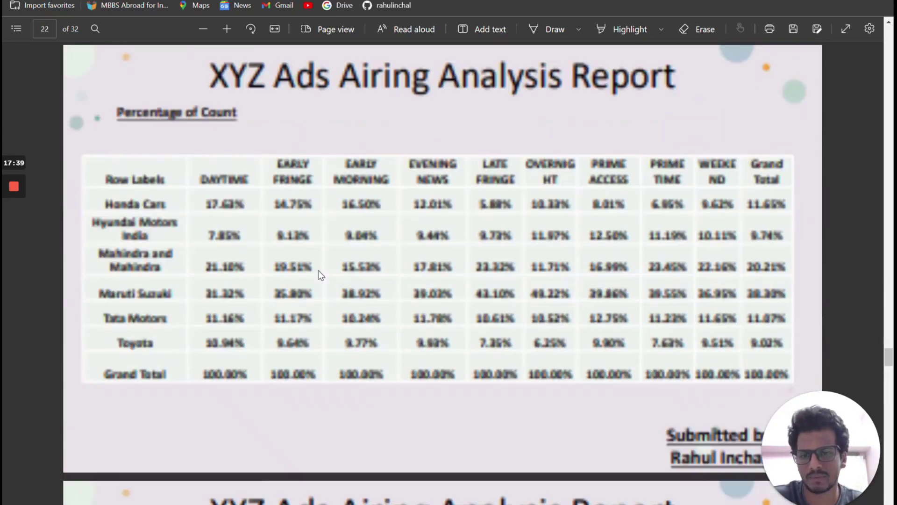
{"action": "scroll", "coordinate": [319, 276], "scroll_direction": "down", "scroll_amount": 15}
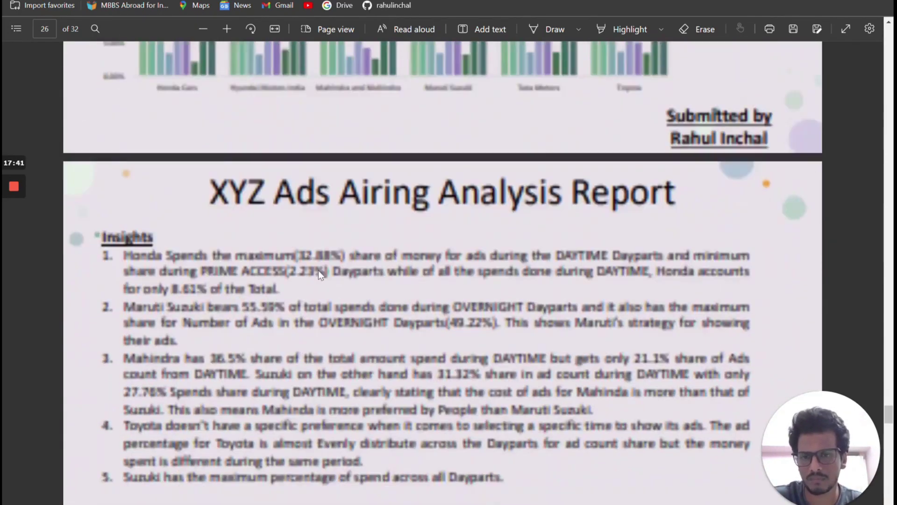
{"action": "scroll", "coordinate": [175, 159], "scroll_direction": "up", "scroll_amount": 4}
{"action": "scroll", "coordinate": [154, 184], "scroll_direction": "down", "scroll_amount": 1}
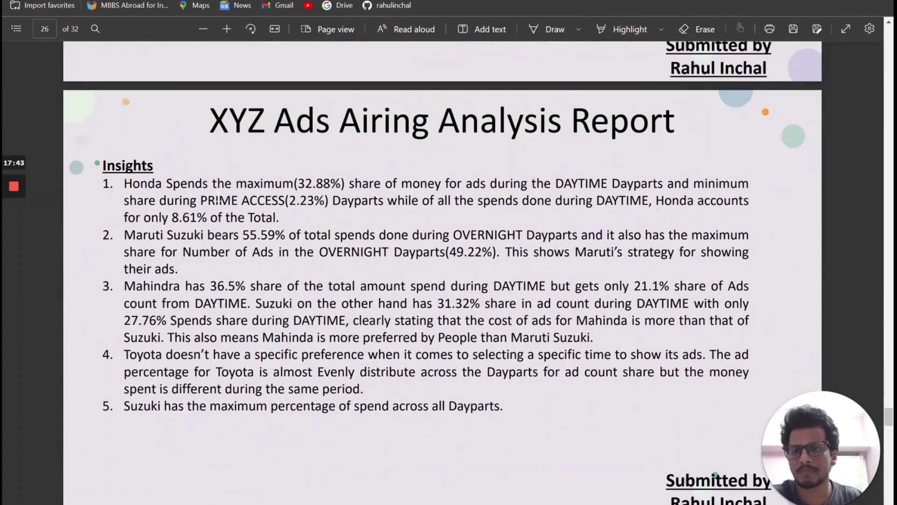
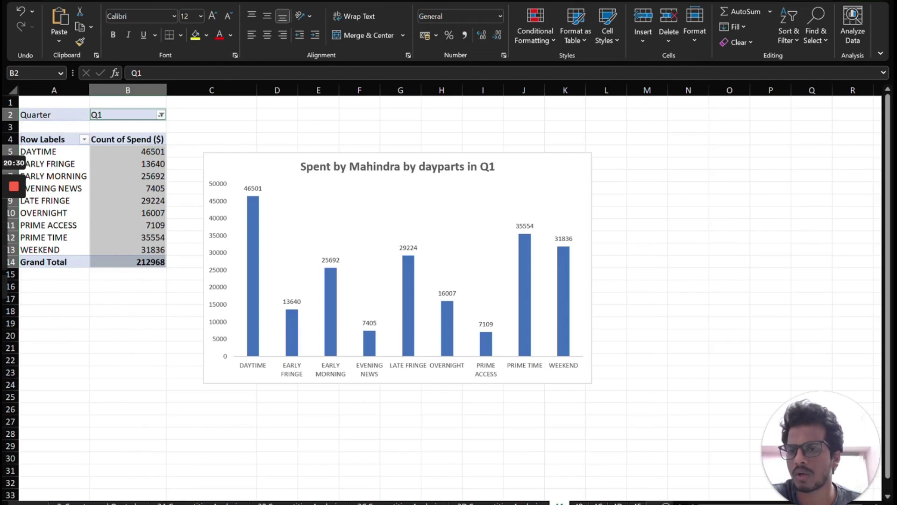
Examine Mahindra's Q1 count of spend by daypart in the workbook's pivot table and chart, including the DAYTIME count.
{"action": "left_click", "coordinate": [127, 151]}
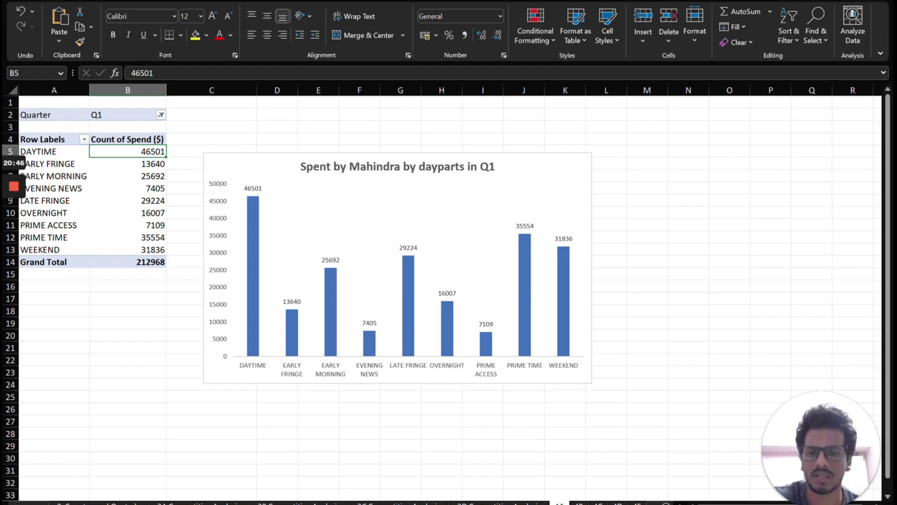
{"action": "left_click_drag", "start_coordinate": [184, 298], "coordinate": [272, 372]}
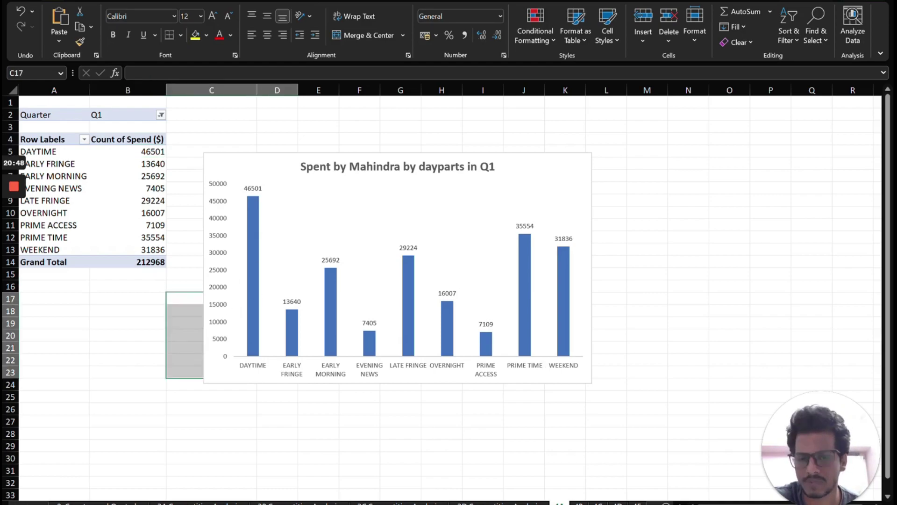
{"action": "key", "text": "ctrl+Page_Up"}
{"action": "key", "text": "ctrl+Page_Down"}
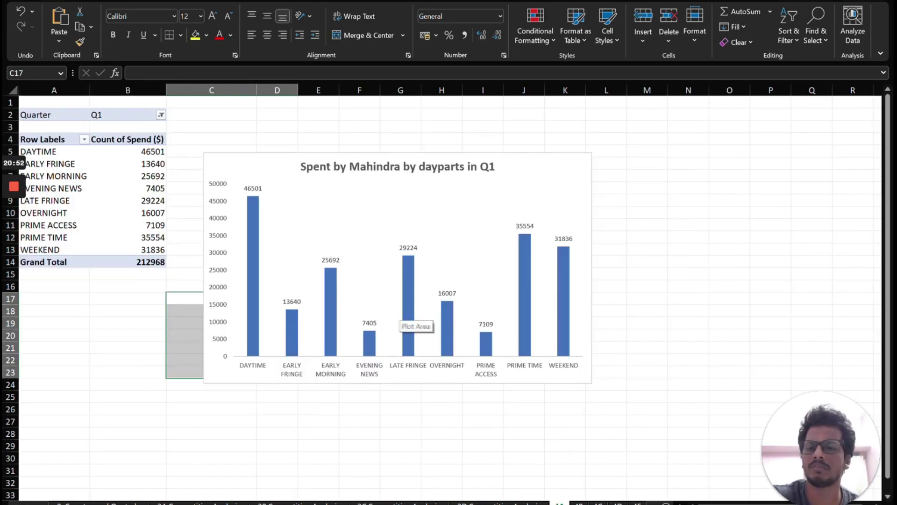
{"action": "key", "text": "alt+Tab"}
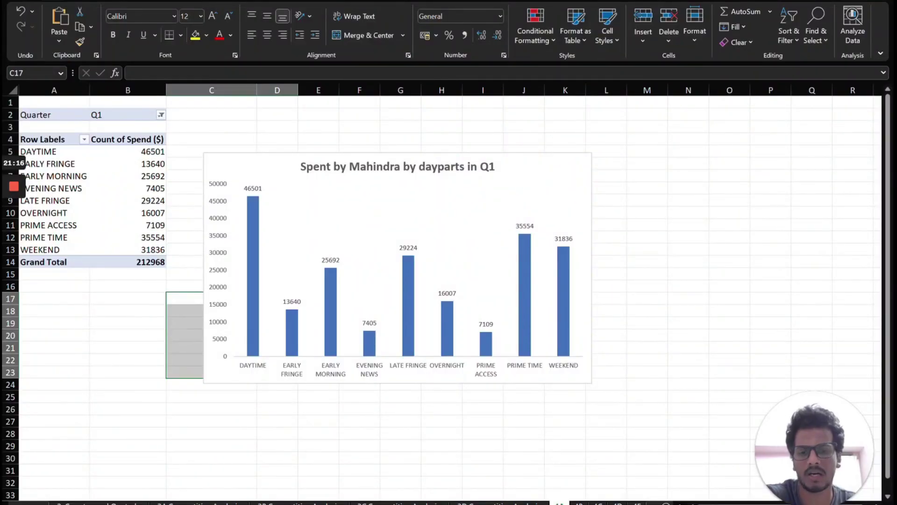
Compare the monthly counts of Mahindra and Maruti Suzuki on the next sheet, checking the JUN cell and the MAY and NOV bars.
{"action": "key", "text": "ctrl+Page_Down"}
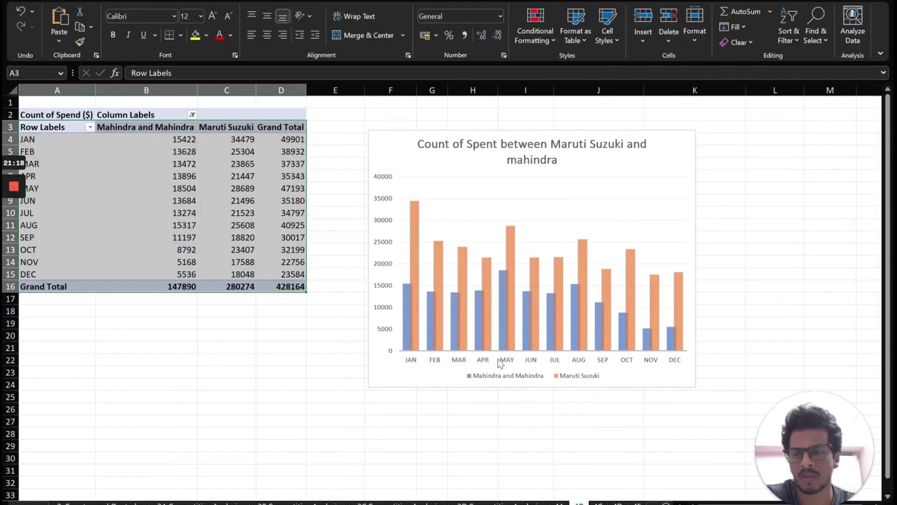
{"action": "left_click", "coordinate": [233, 200]}
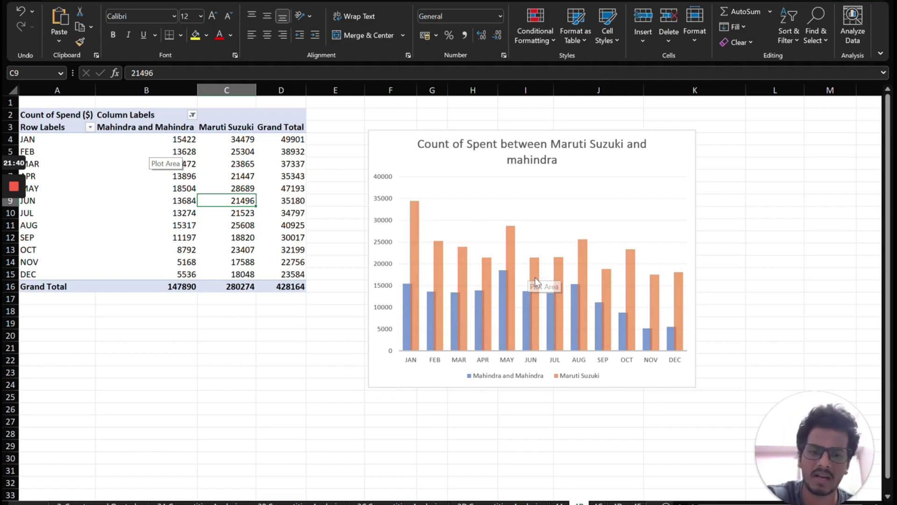
{"action": "mouse_move", "coordinate": [654, 285]}
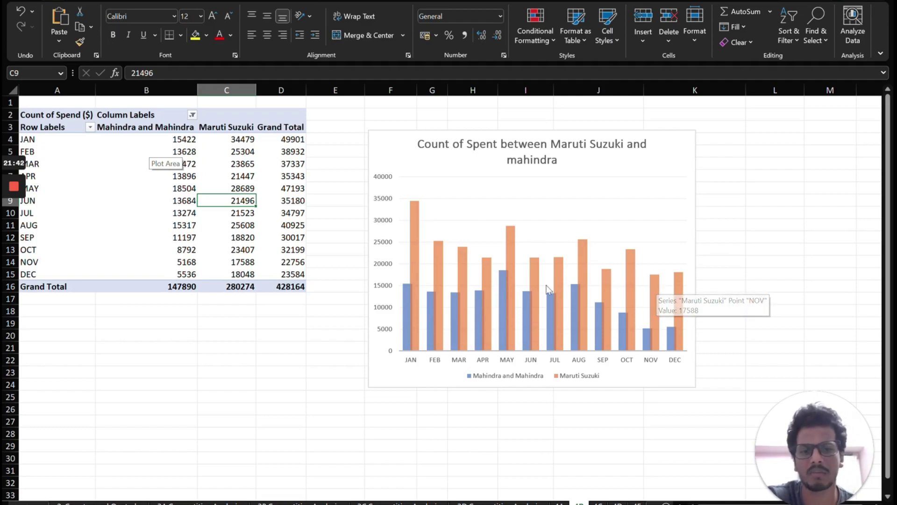
{"action": "mouse_move", "coordinate": [509, 277]}
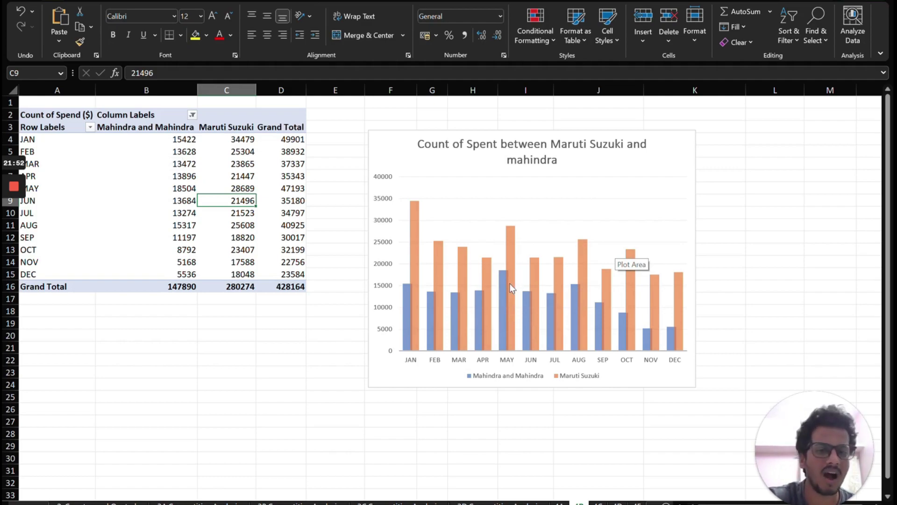
{"action": "mouse_move", "coordinate": [510, 242]}
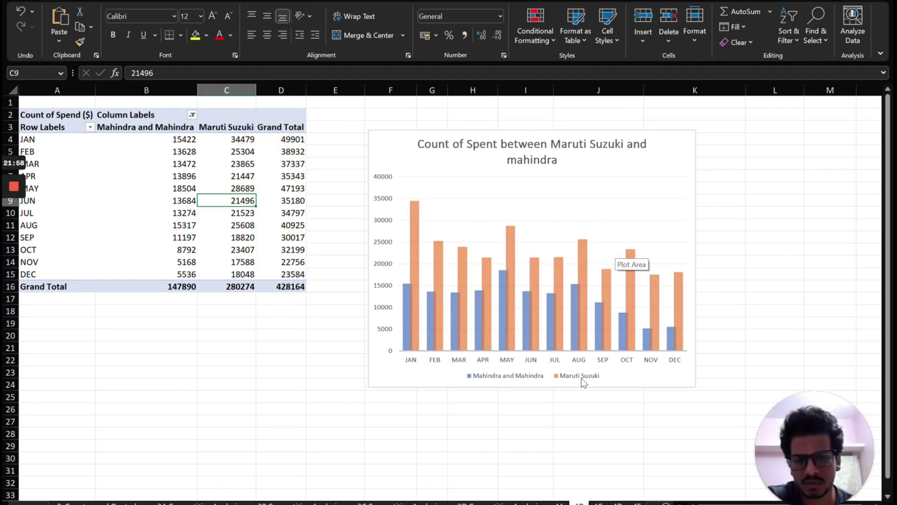
Go to the Average of Duration sheet and inspect Mahindra and Mahindra's average ad duration.
{"action": "key", "text": "ctrl+Page_Down"}
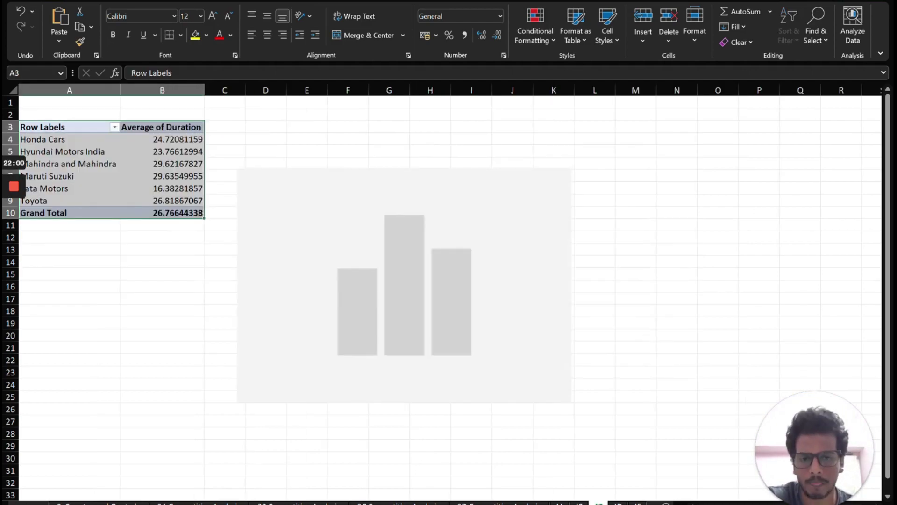
{"action": "left_click", "coordinate": [162, 164]}
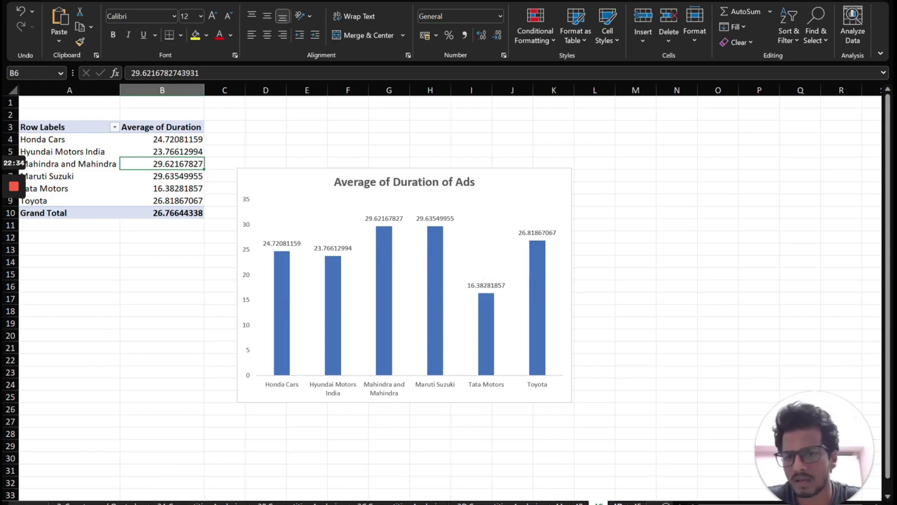
Switch to the PDF report and read the suggestions on Mahindra's Q1 dayparts, monthly ad counts, average duration and regional spend.
{"action": "key", "text": "alt+Tab"}
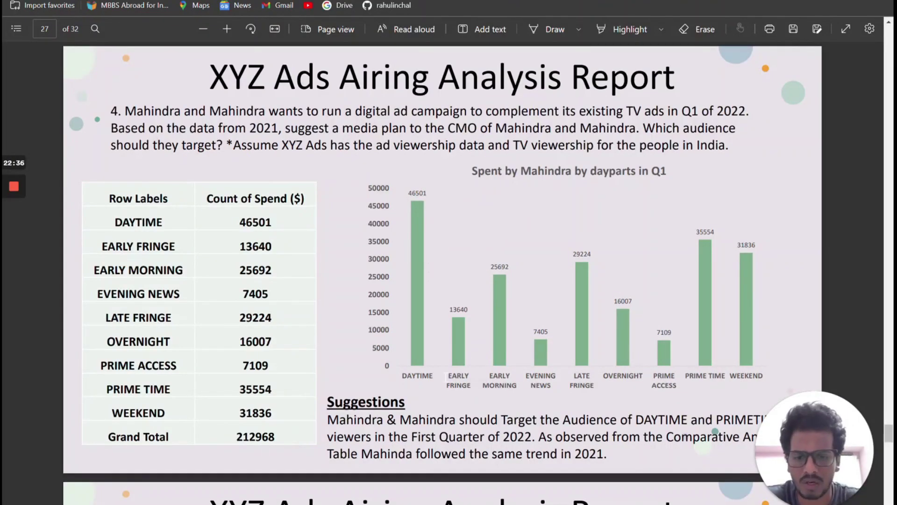
{"action": "scroll", "coordinate": [462, 349], "scroll_direction": "down", "scroll_amount": 8}
{"action": "scroll", "coordinate": [419, 383], "scroll_direction": "down", "scroll_amount": 3}
{"action": "scroll", "coordinate": [419, 383], "scroll_direction": "up", "scroll_amount": 1}
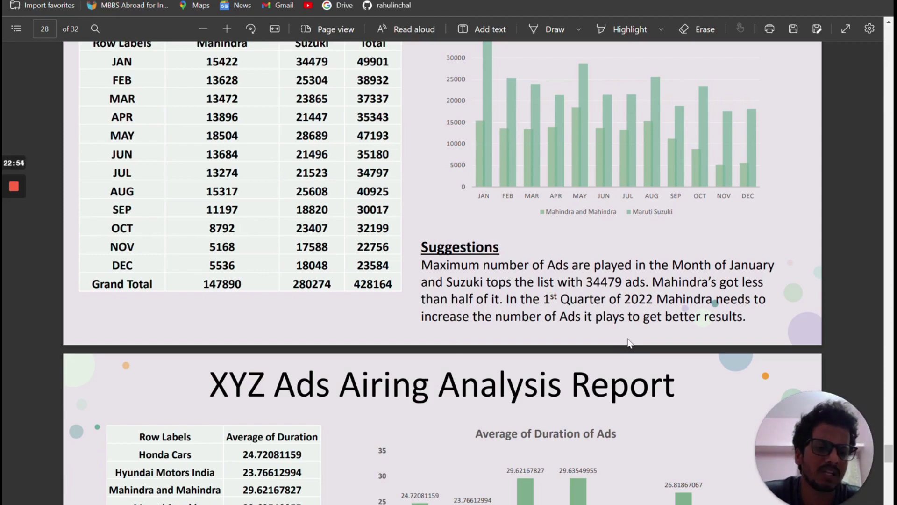
{"action": "scroll", "coordinate": [629, 343], "scroll_direction": "down", "scroll_amount": 1}
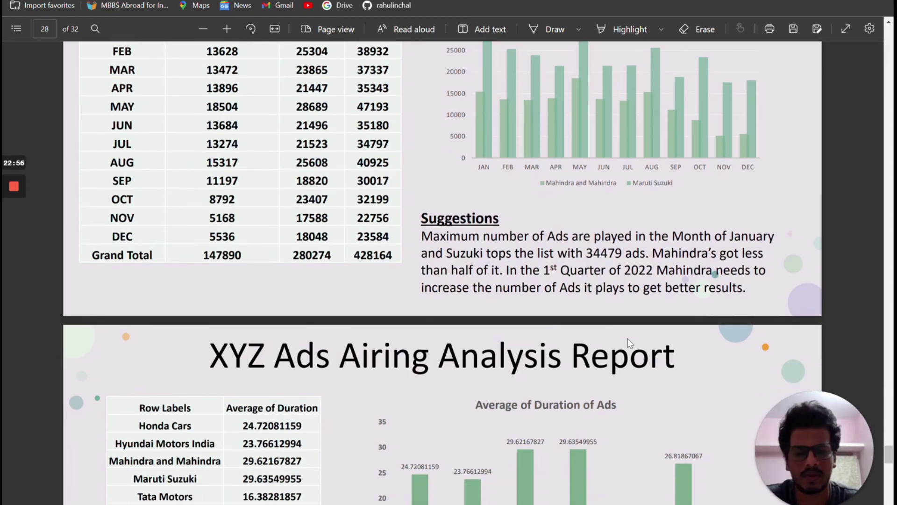
{"action": "scroll", "coordinate": [627, 339], "scroll_direction": "down", "scroll_amount": 5}
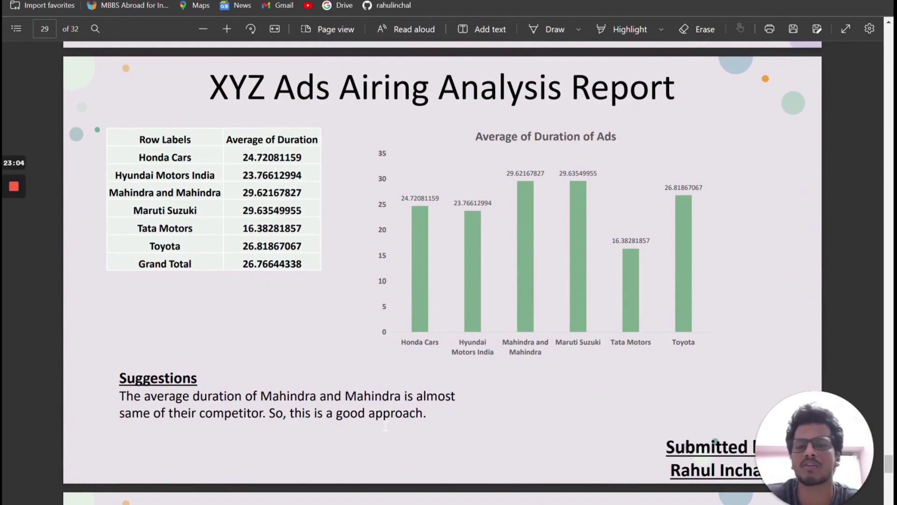
{"action": "scroll", "coordinate": [385, 426], "scroll_direction": "down", "scroll_amount": 10}
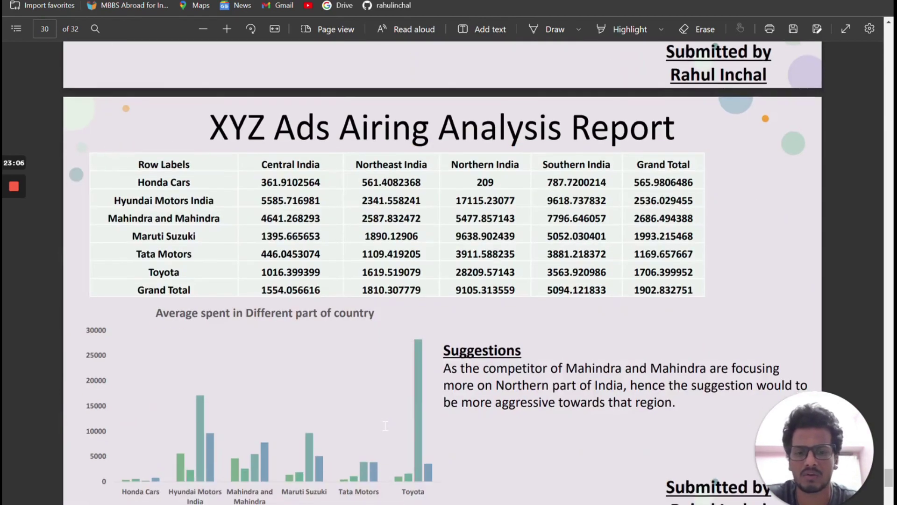
Return to the workbook, go to the regional Average of Spend ($) sheet, and inspect Mahindra and Mahindra's Central India average.
{"action": "key", "text": "alt+Tab"}
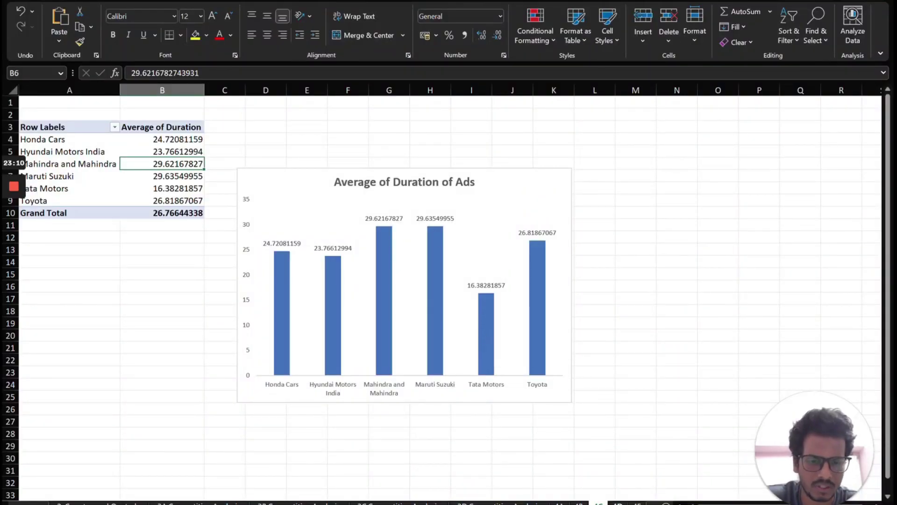
{"action": "key", "text": "ctrl+Page_Down"}
{"action": "left_click", "coordinate": [156, 176]}
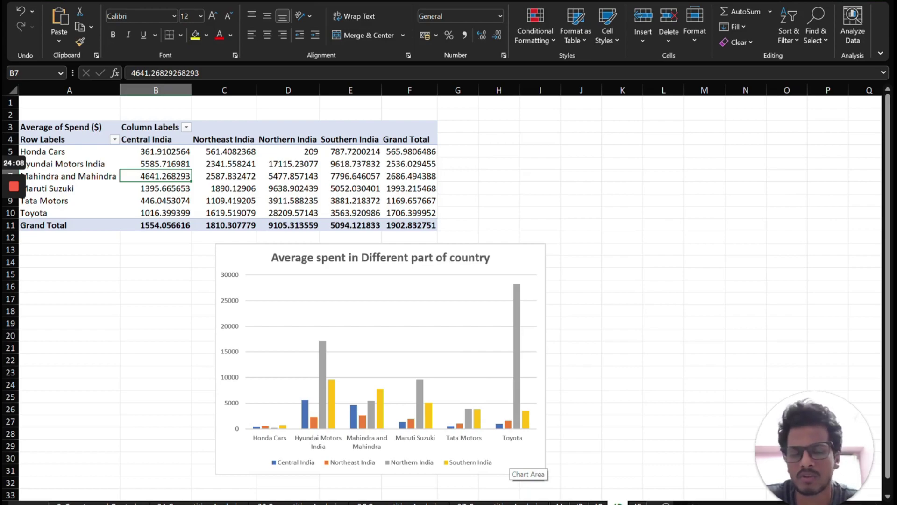
Remove the gridlines from the "Average spent in Different part of country" chart.
{"action": "left_click", "coordinate": [512, 466]}
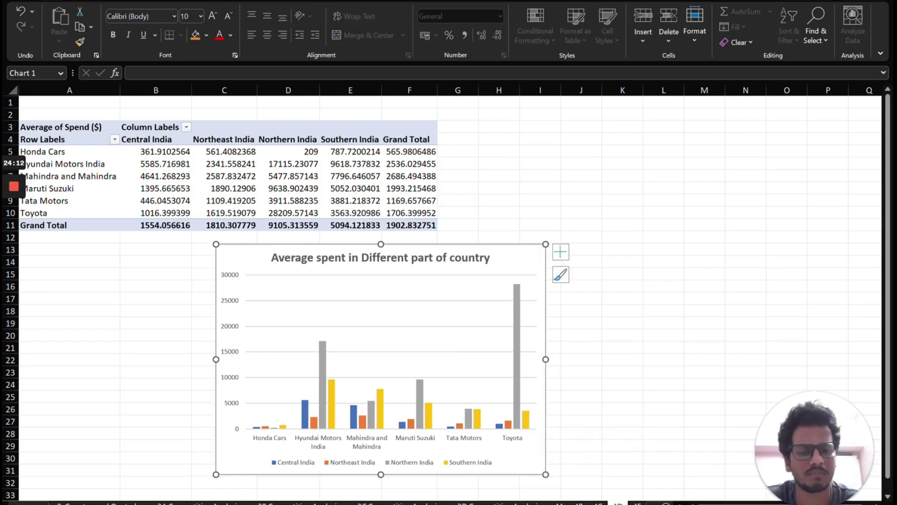
{"action": "left_click", "coordinate": [591, 434]}
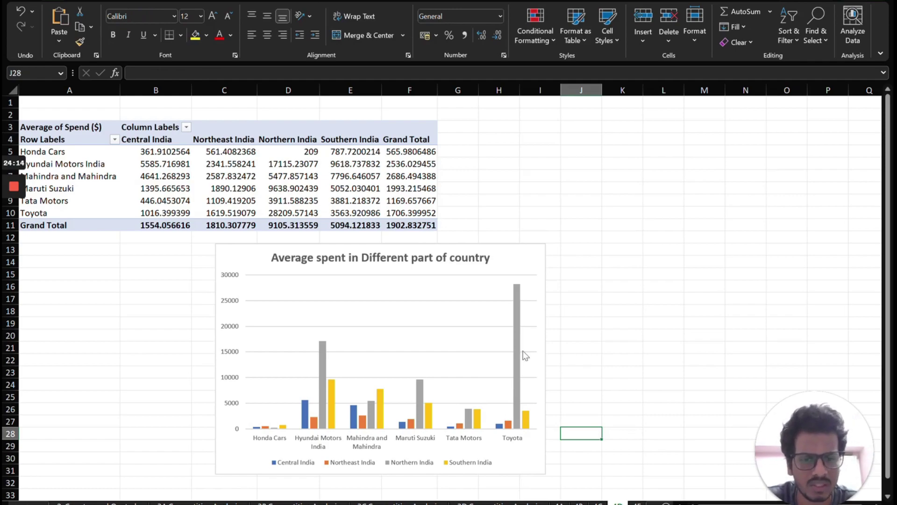
{"action": "left_click", "coordinate": [534, 281]}
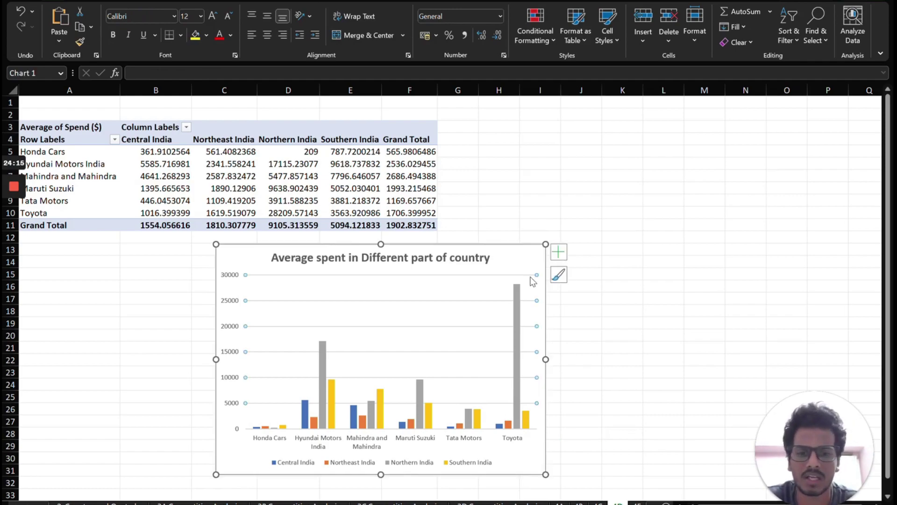
{"action": "left_click", "coordinate": [561, 253]}
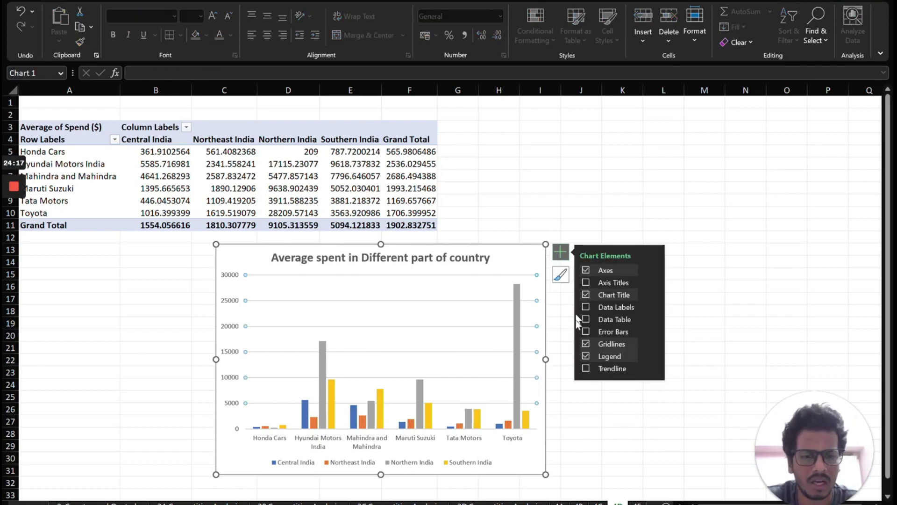
{"action": "left_click", "coordinate": [586, 344]}
{"action": "left_click", "coordinate": [554, 397]}
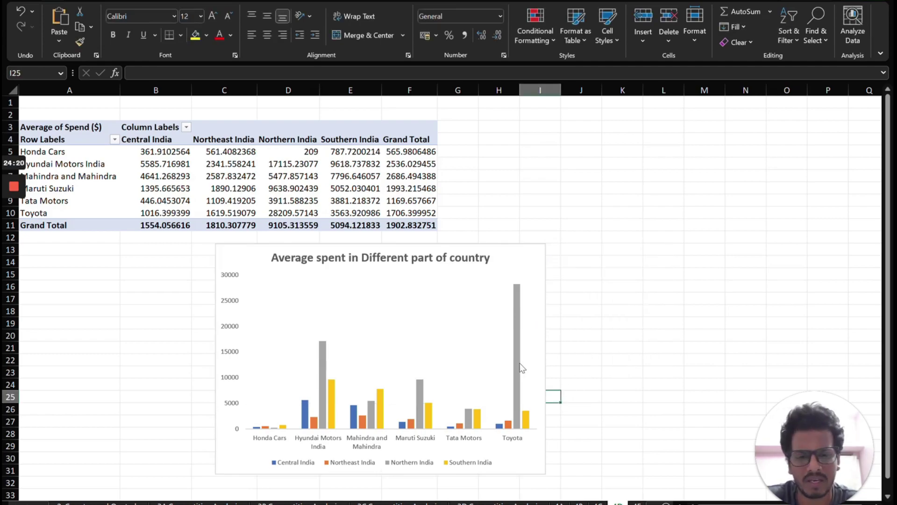
Inspect Toyota's Northern India average spend in the chart and pivot table, and compare it with the other brands' regional bars.
{"action": "mouse_move", "coordinate": [516, 360]}
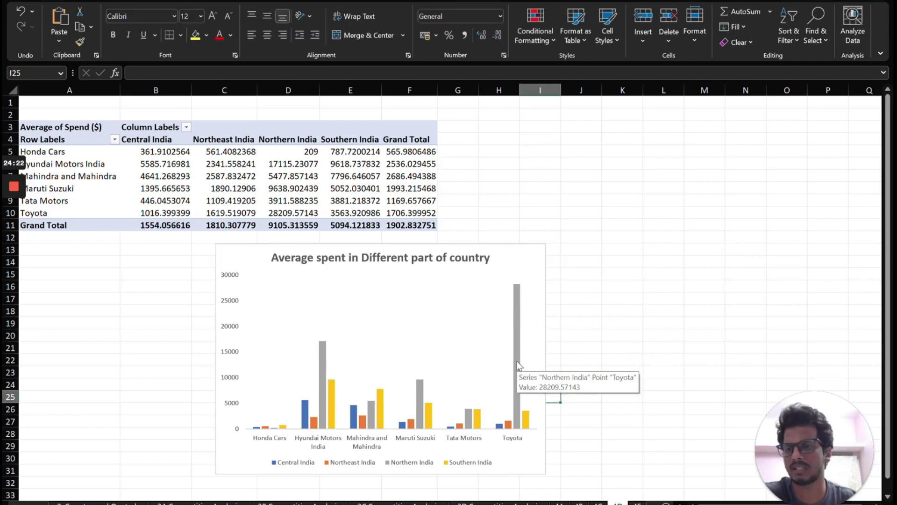
{"action": "left_click", "coordinate": [622, 311]}
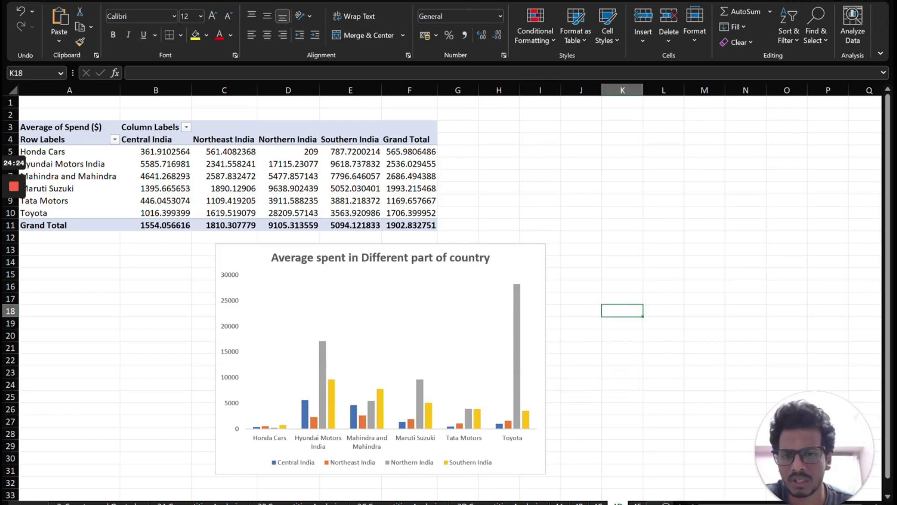
{"action": "mouse_move", "coordinate": [7, 216]}
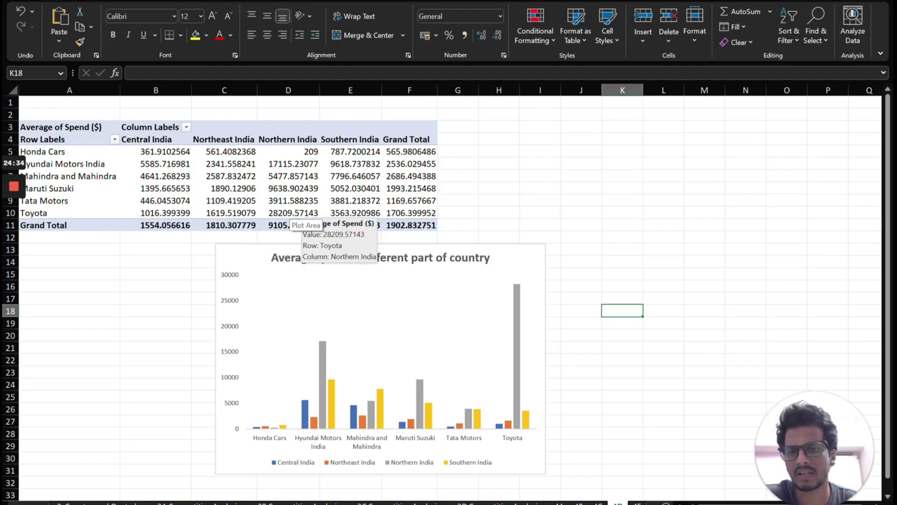
{"action": "mouse_move", "coordinate": [517, 327]}
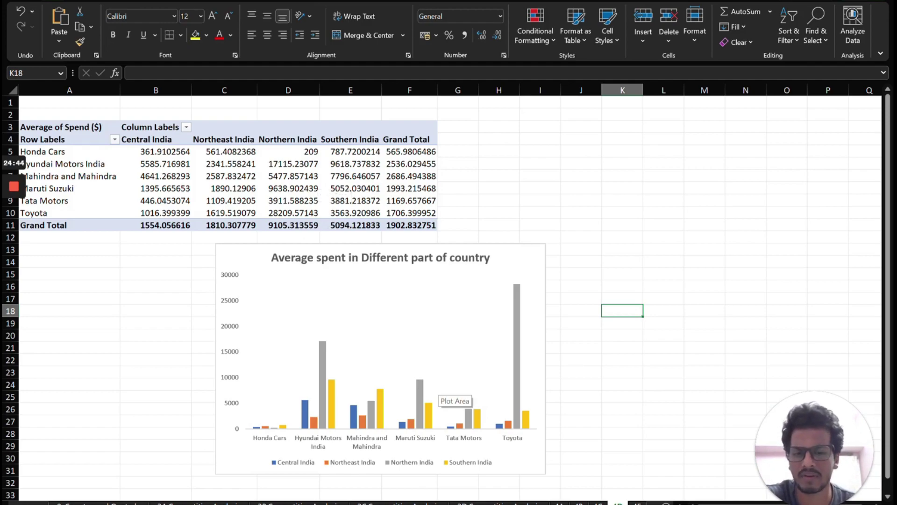
{"action": "mouse_move", "coordinate": [374, 407]}
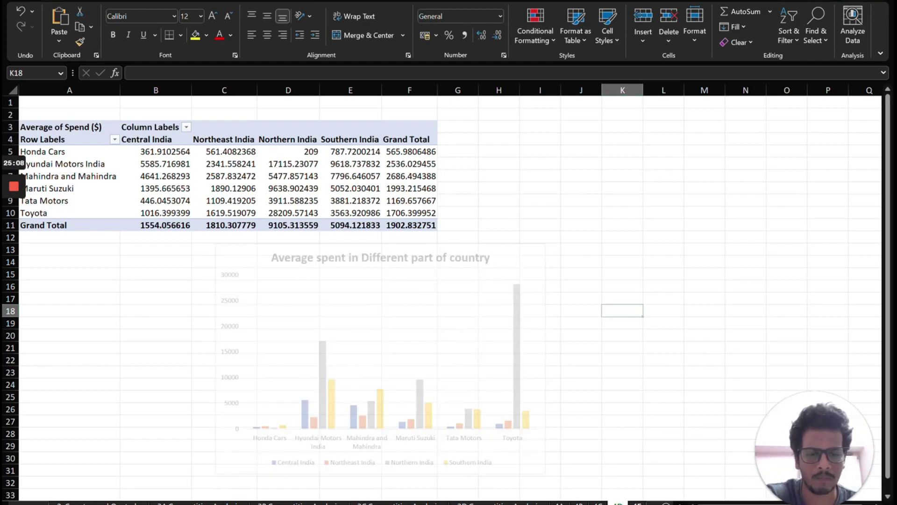
Go to the next sheet and examine the "Percentage spend by Cars in Q1" chart for Mahindra's models.
{"action": "key", "text": "ctrl+Page_Down"}
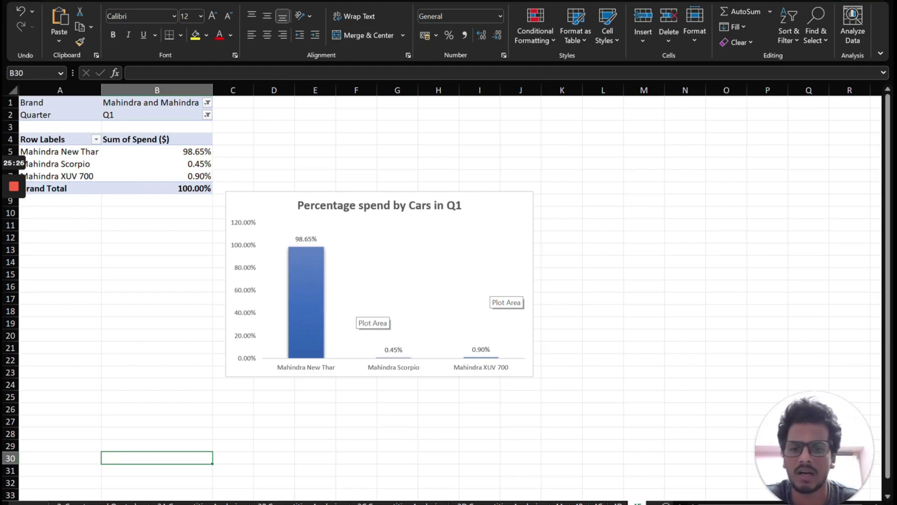
{"action": "left_click", "coordinate": [370, 314]}
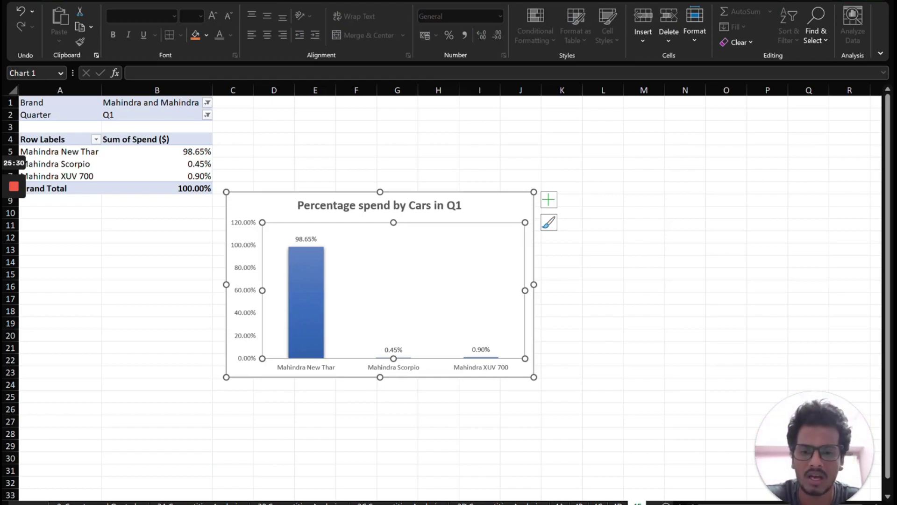
{"action": "left_click", "coordinate": [356, 408]}
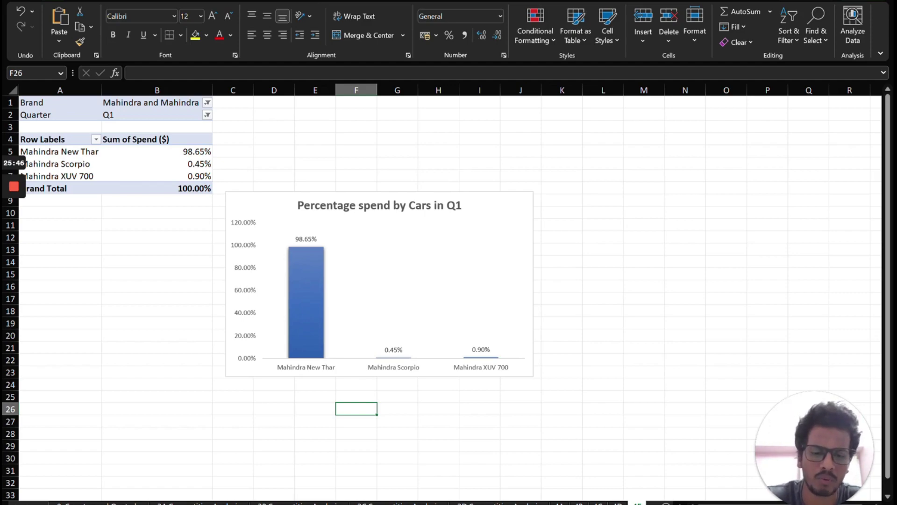
Switch to the PDF report and read the suggestions on Mahindra's Q1 spend by car and the closing Results page.
{"action": "key", "text": "alt+Tab"}
{"action": "scroll", "coordinate": [375, 372], "scroll_direction": "down", "scroll_amount": 8}
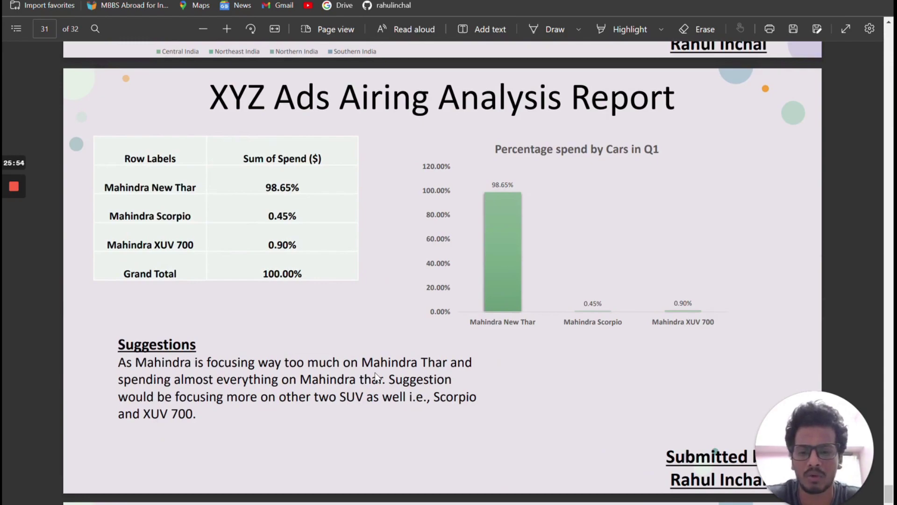
{"action": "scroll", "coordinate": [375, 373], "scroll_direction": "down", "scroll_amount": 5}
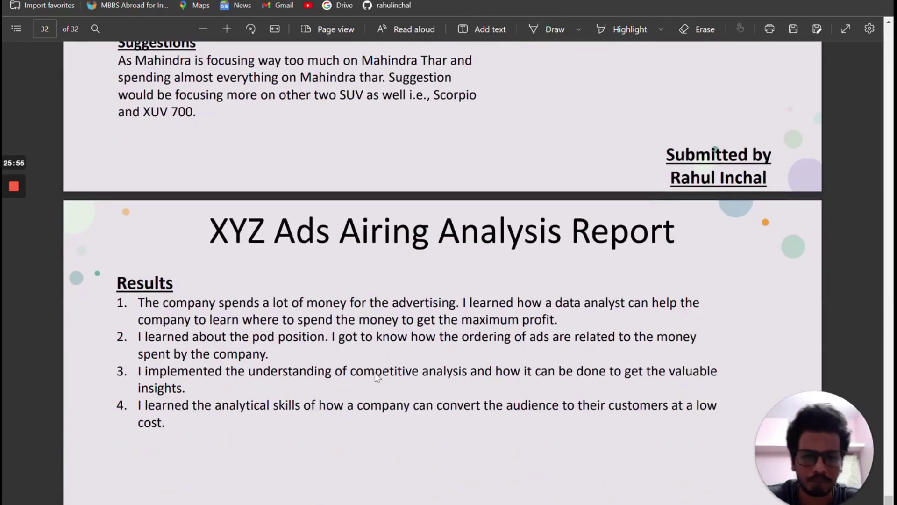